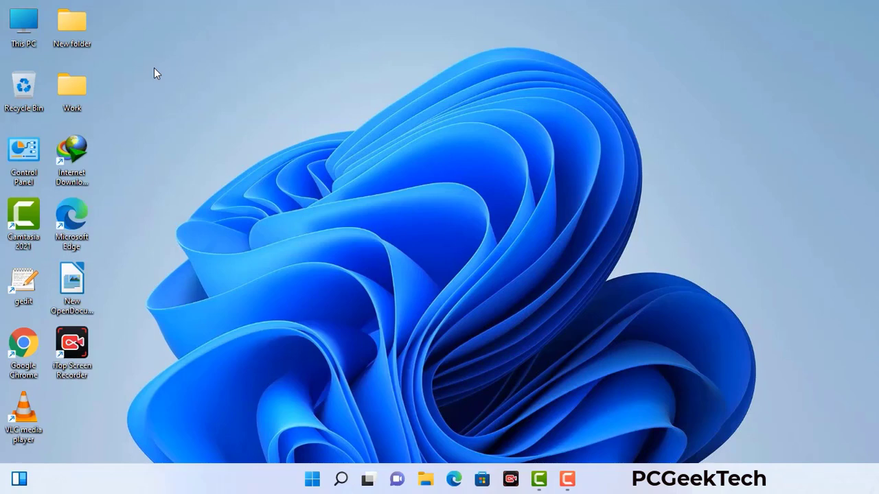
Open the Run dialog with msconfig entered and move it to the screen centre.
key("super+r")
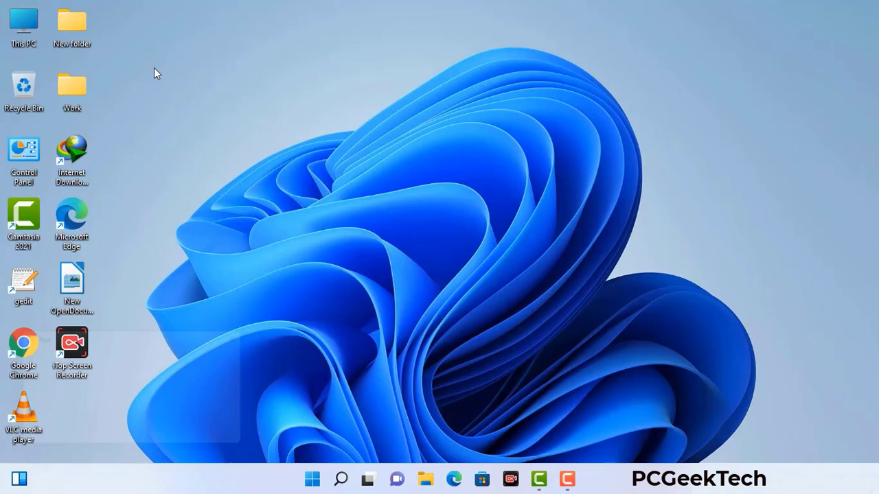
left_click_drag(149, 334, 387, 108)
Run msconfig, enable Safe boot with the Network option, apply it and restart.
left_click(349, 172)
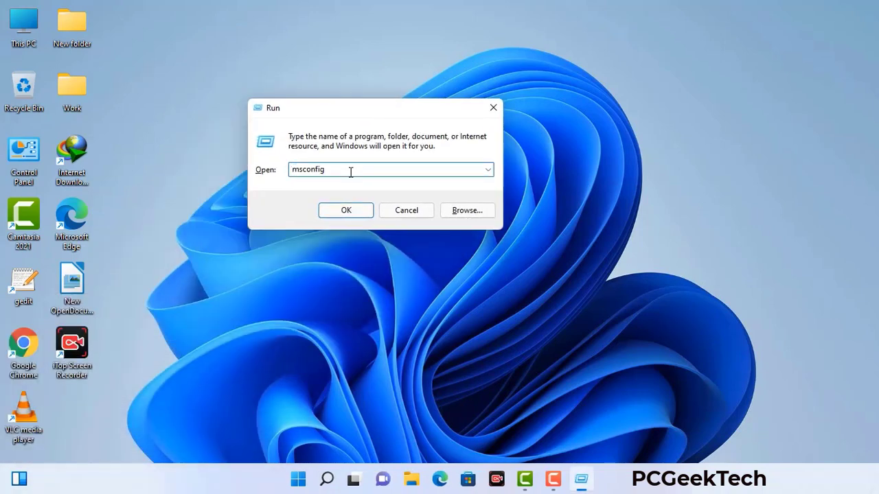
left_click(346, 210)
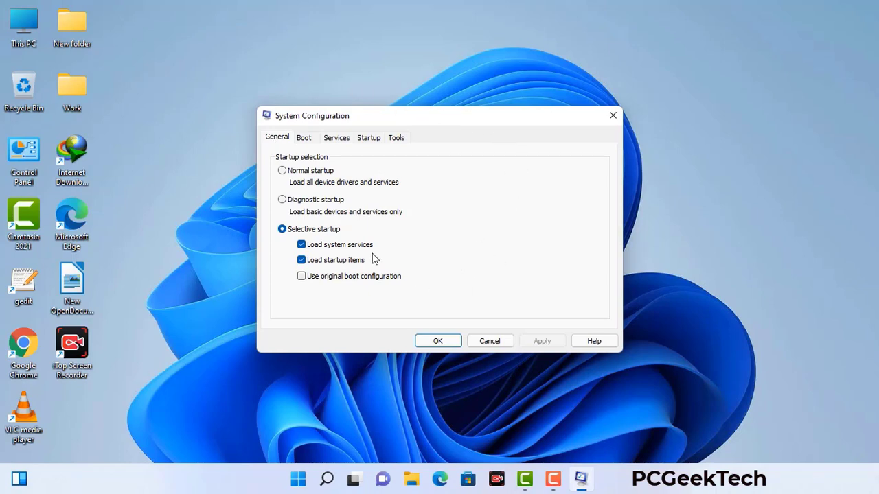
left_click(304, 138)
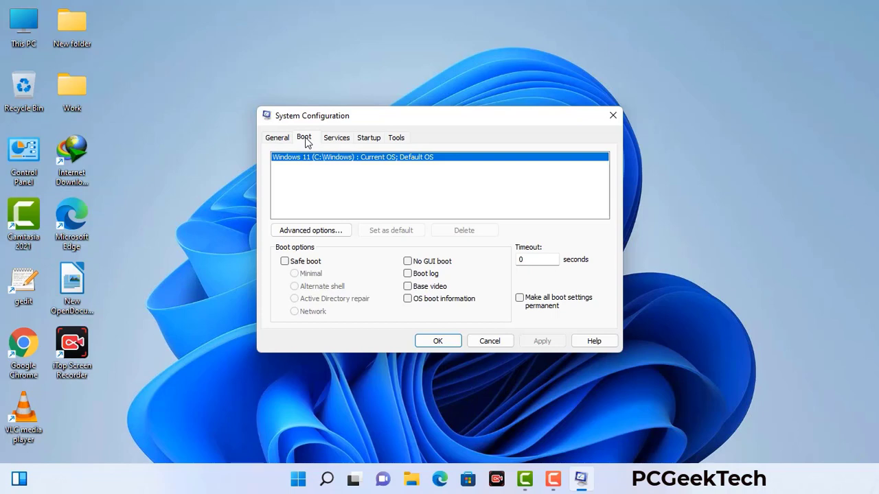
left_click(284, 261)
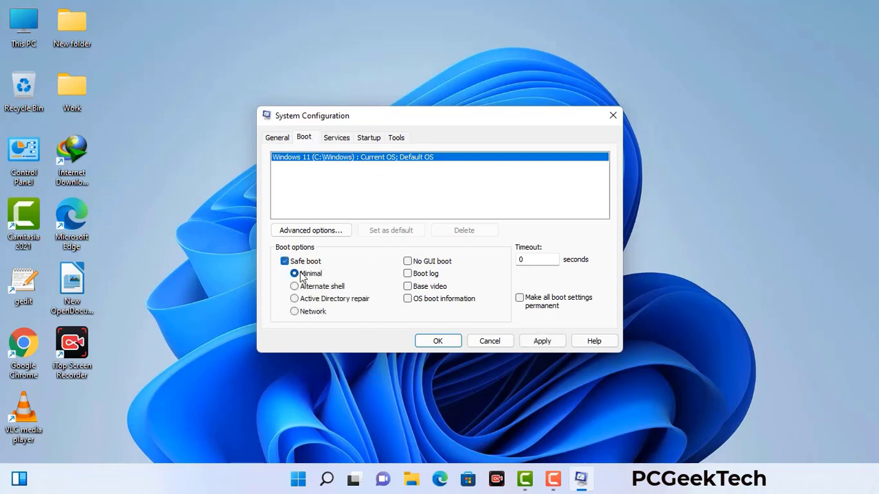
left_click(313, 312)
left_click(542, 341)
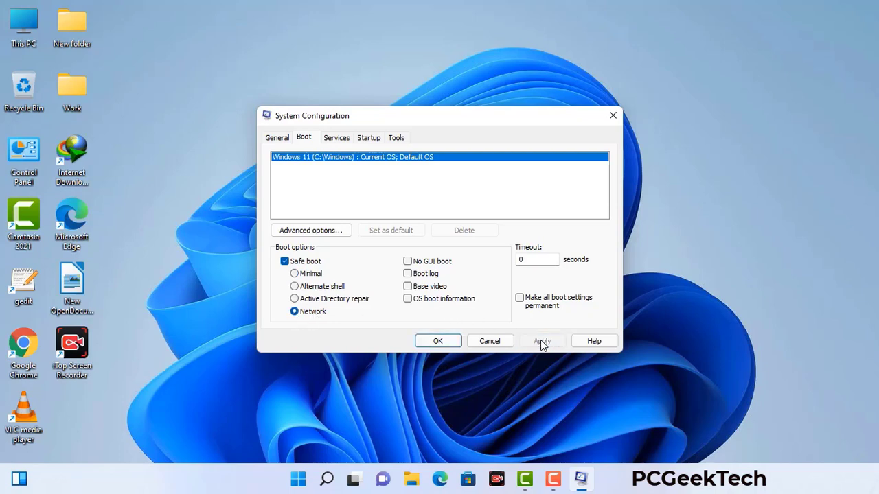
left_click(438, 341)
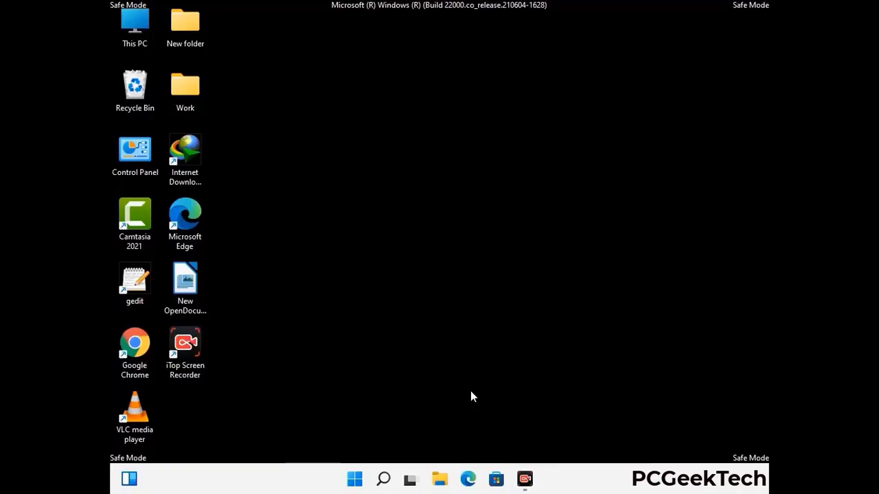
Turn on 'Show hidden files, folders, and drives' in File Explorer Options, then close Control Panel.
double_click(135, 162)
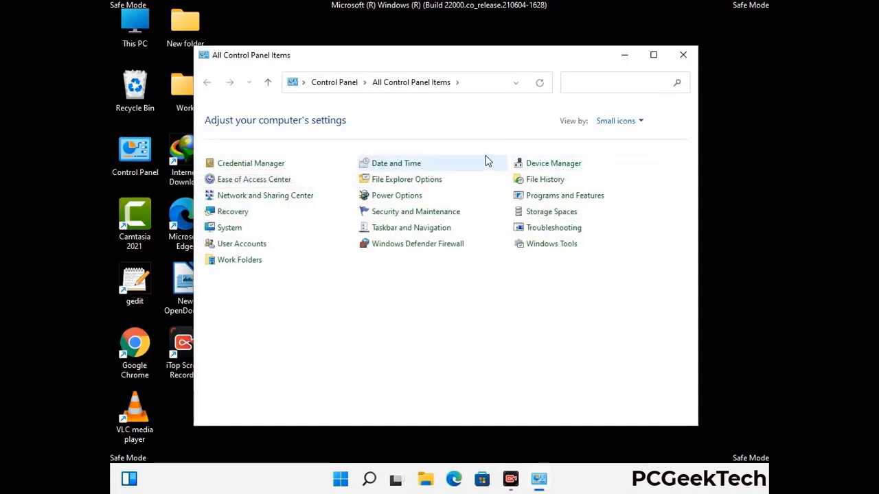
left_click(424, 184)
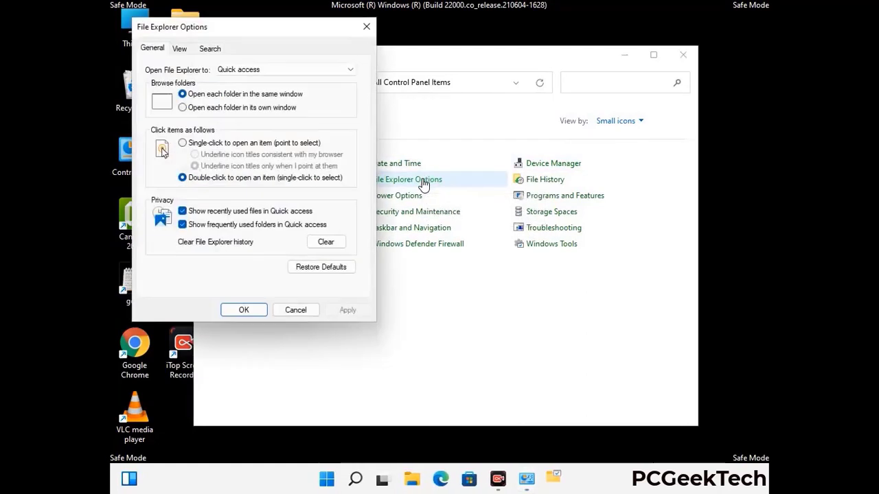
left_click(182, 50)
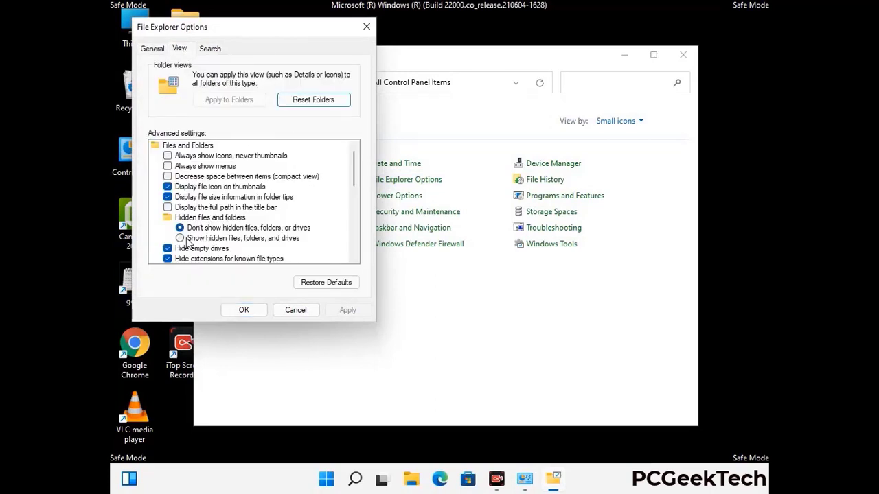
left_click(180, 238)
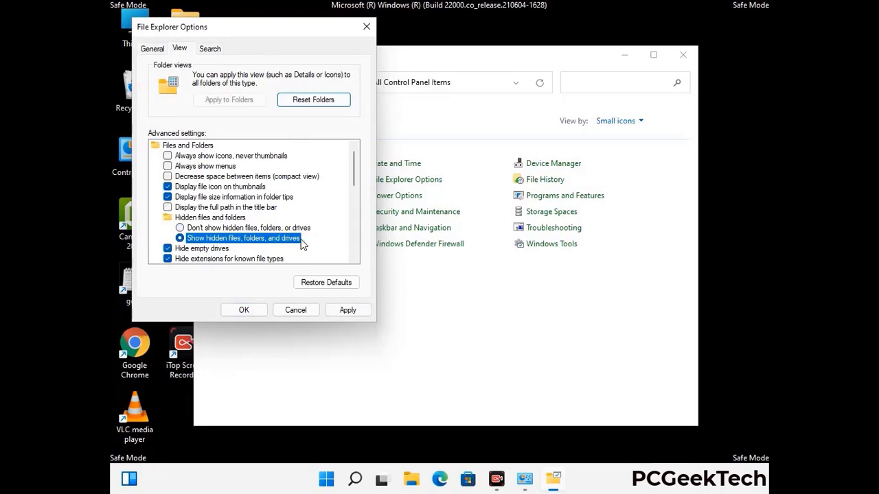
left_click(347, 310)
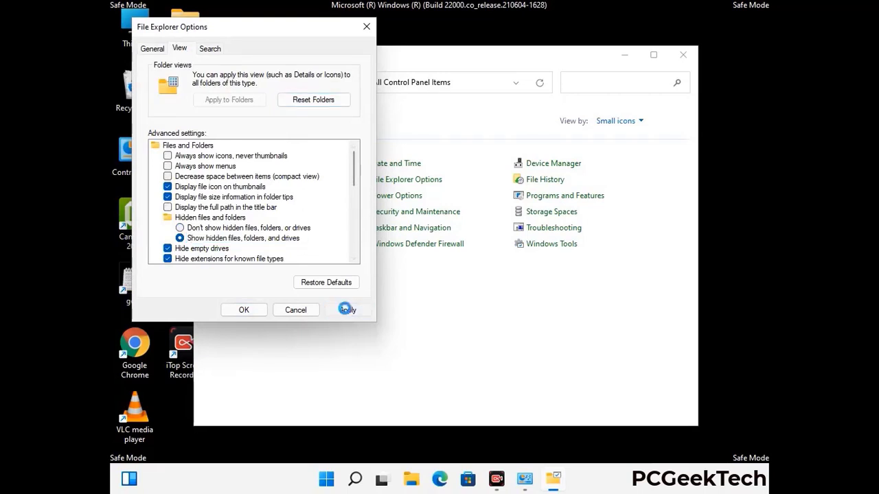
left_click(232, 312)
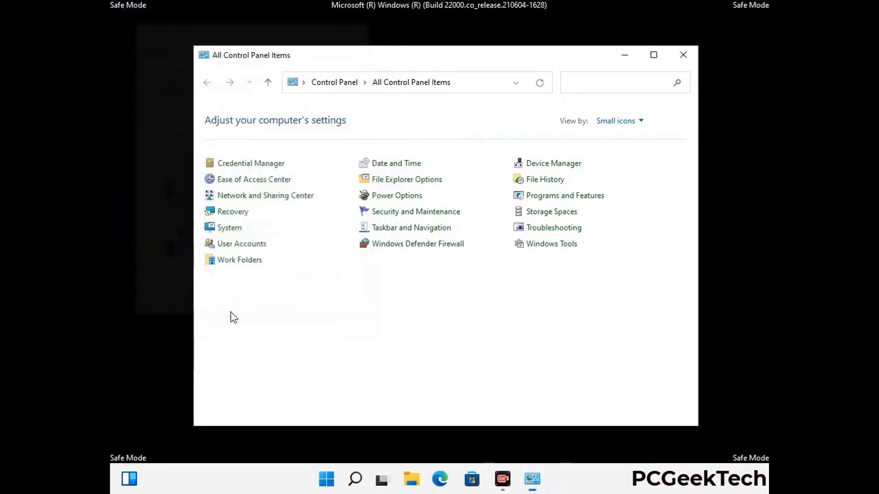
left_click(683, 55)
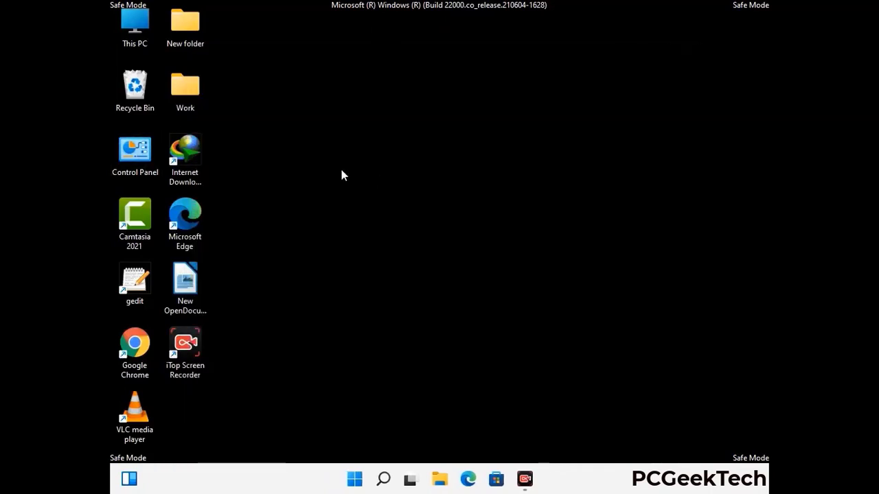
Browse in File Explorer to C:\Windows\System32\drivers\etc.
double_click(130, 38)
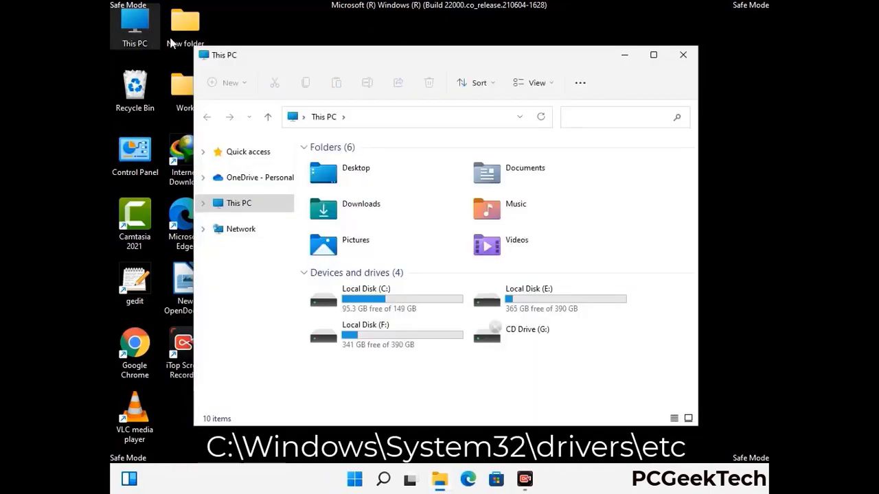
double_click(384, 301)
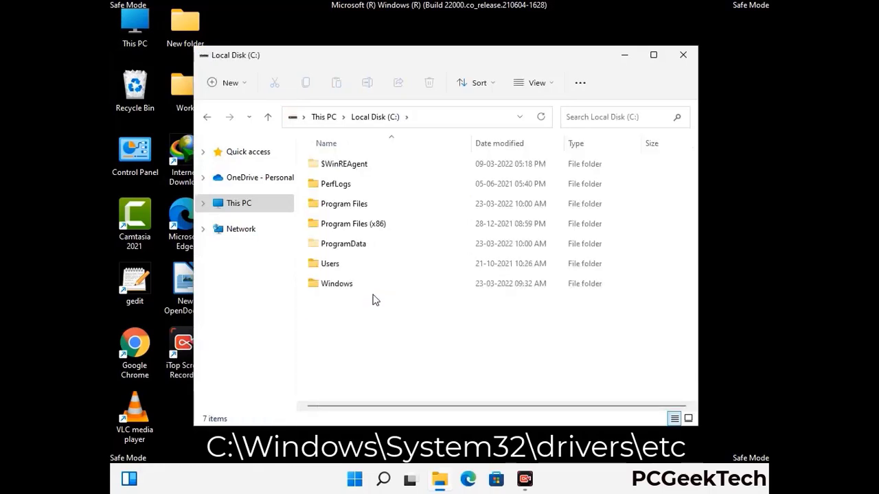
left_click(329, 289)
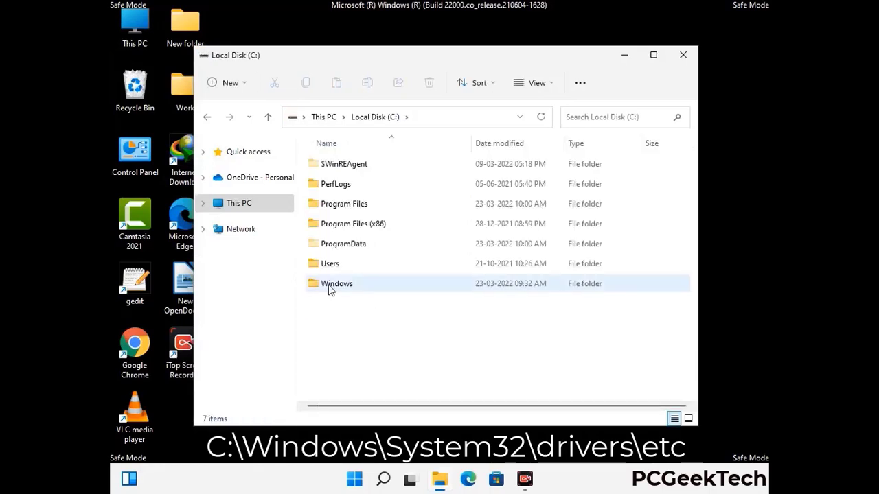
double_click(329, 287)
scroll(439, 294, "down", 6)
scroll(433, 297, "down", 12)
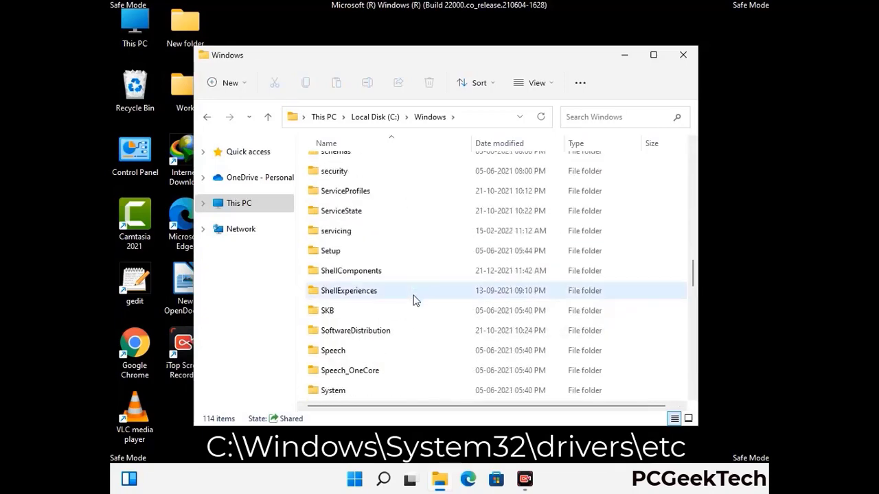
scroll(412, 300, "down", 3)
double_click(337, 290)
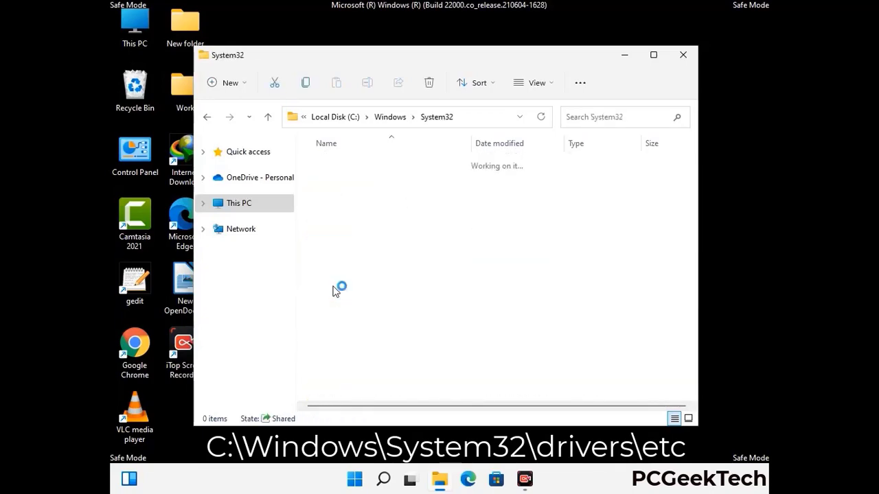
scroll(377, 297, "down", 5)
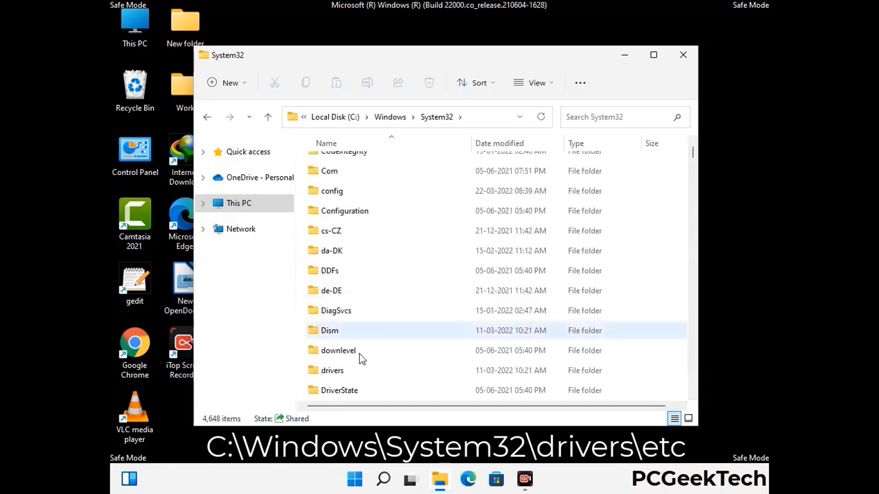
double_click(336, 373)
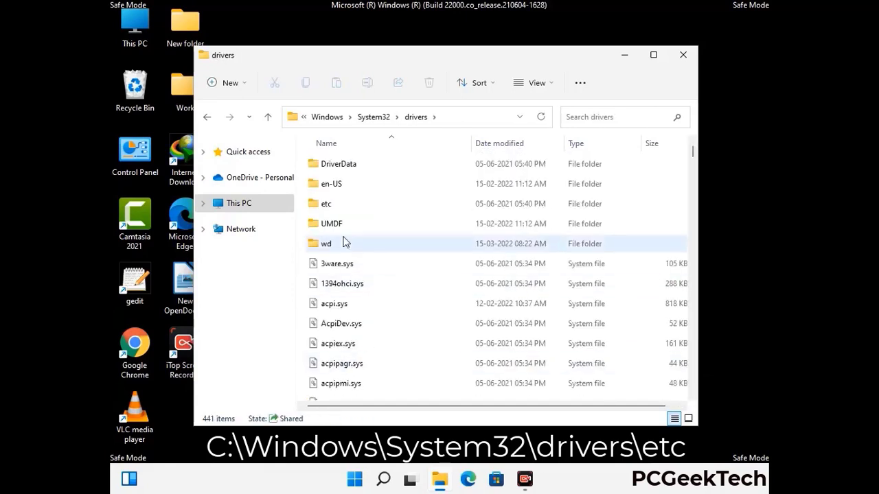
double_click(326, 204)
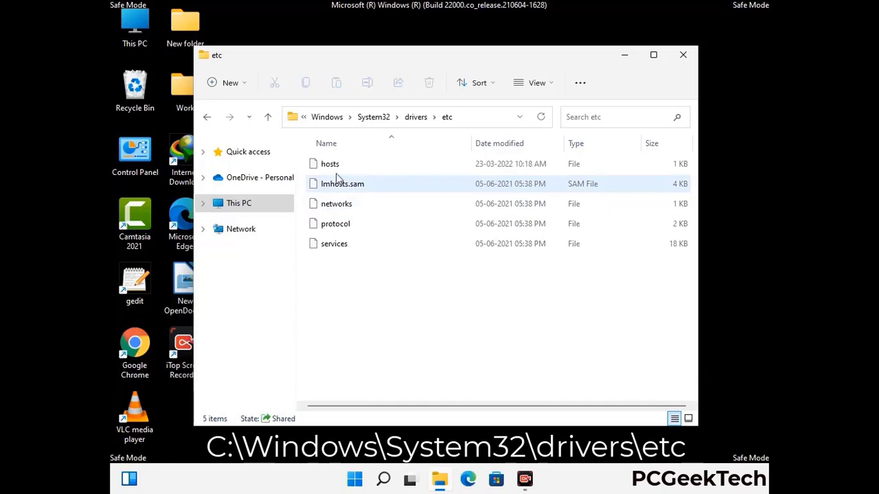
Open the hosts file with Notepad.
left_click(337, 168)
double_click(336, 168)
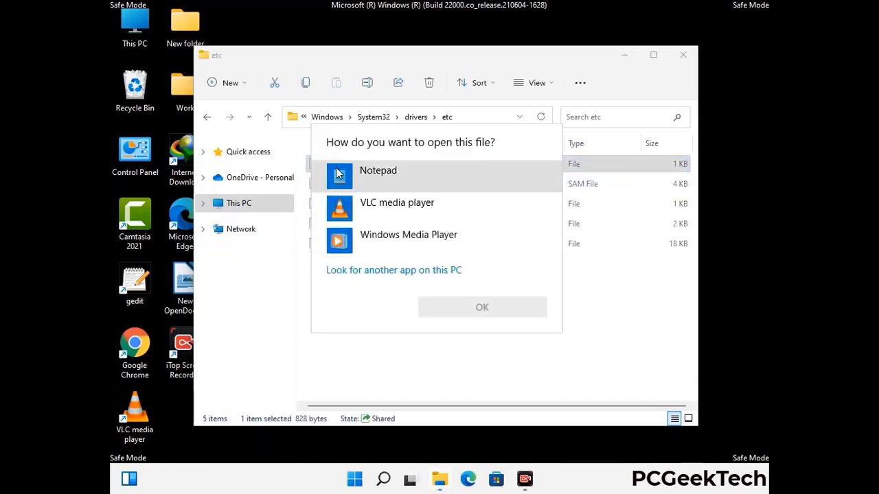
left_click(390, 173)
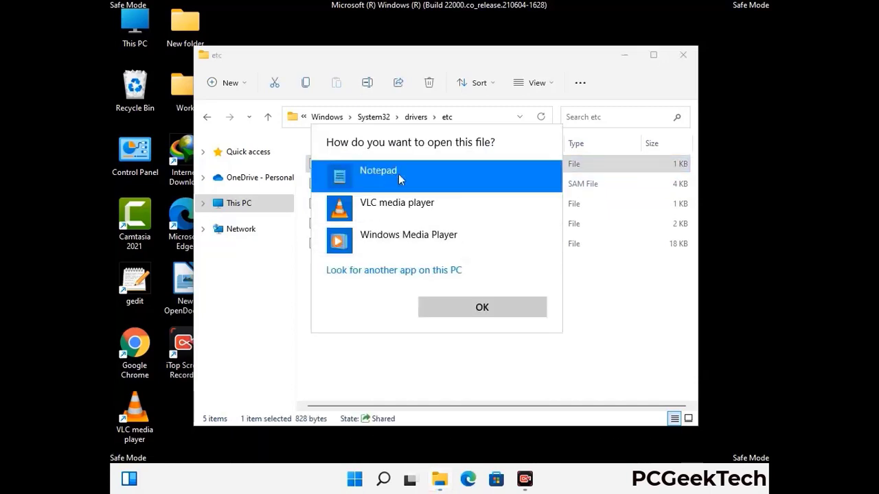
left_click(482, 308)
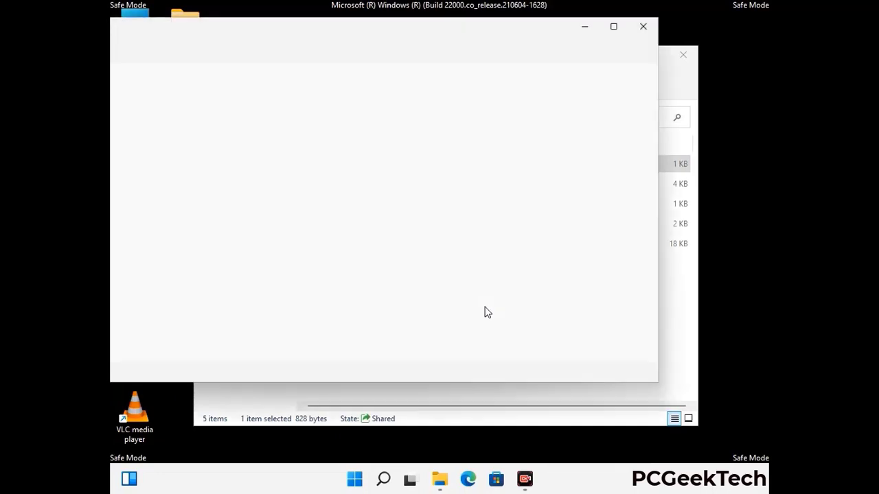
Add a blank line at the end of hosts and save the file.
left_click_drag(333, 44, 459, 39)
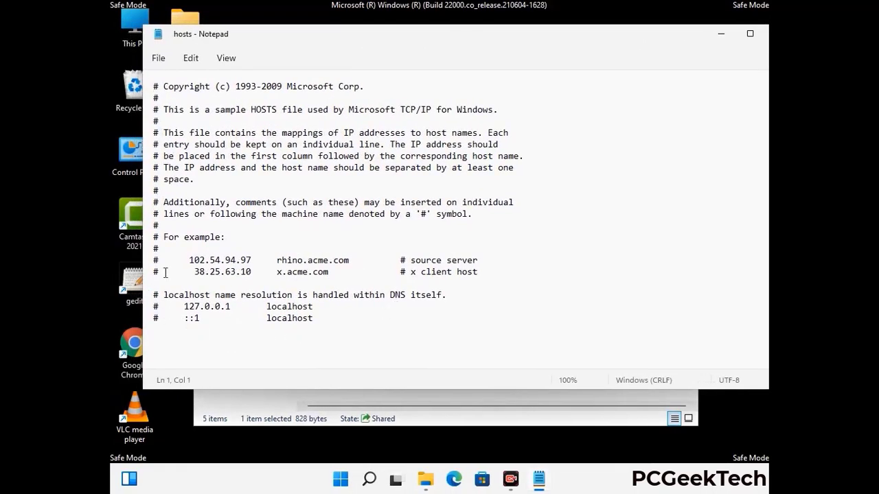
left_click(328, 322)
key("Return")
key("Return")
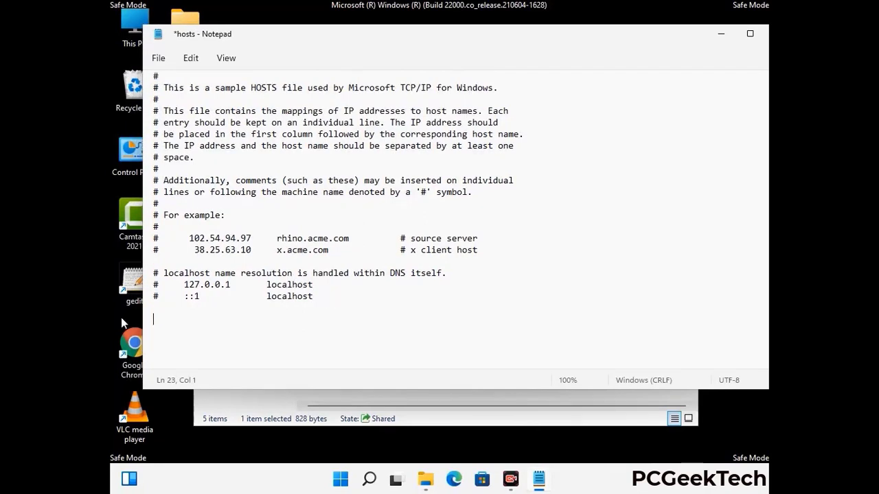
left_click(158, 59)
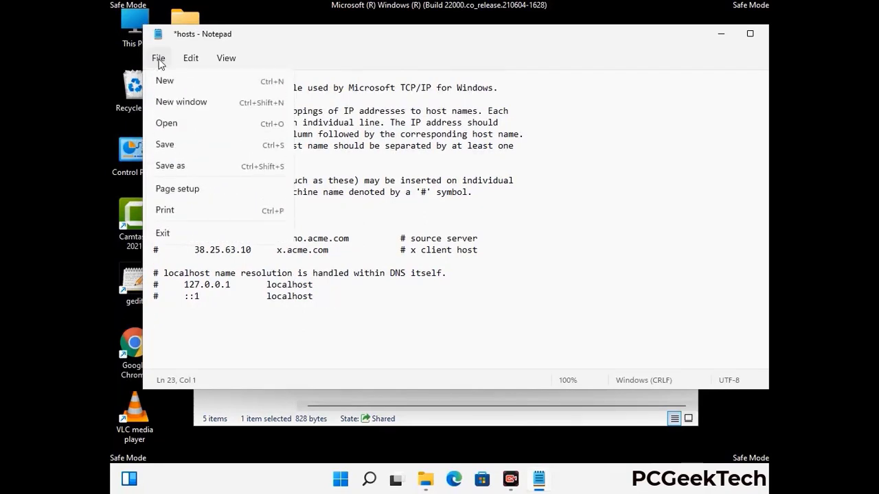
left_click(165, 145)
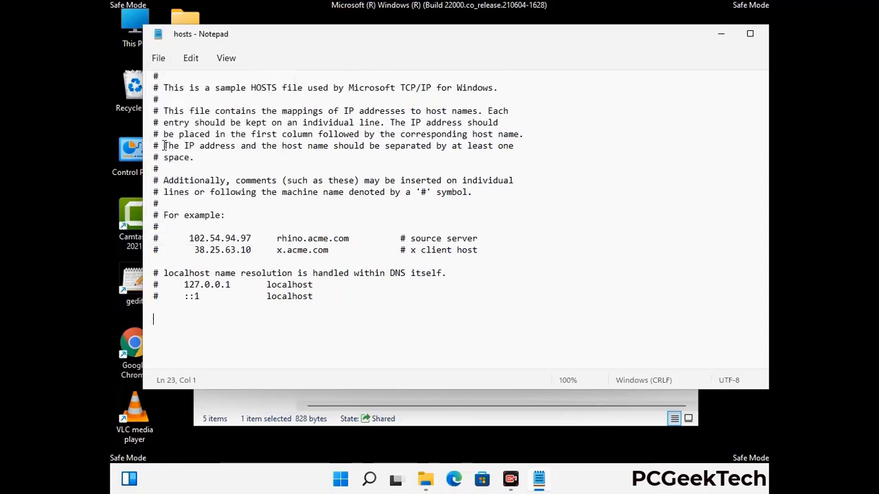
Close Notepad and the etc folder window.
left_click_drag(663, 41, 561, 42)
left_click(677, 36)
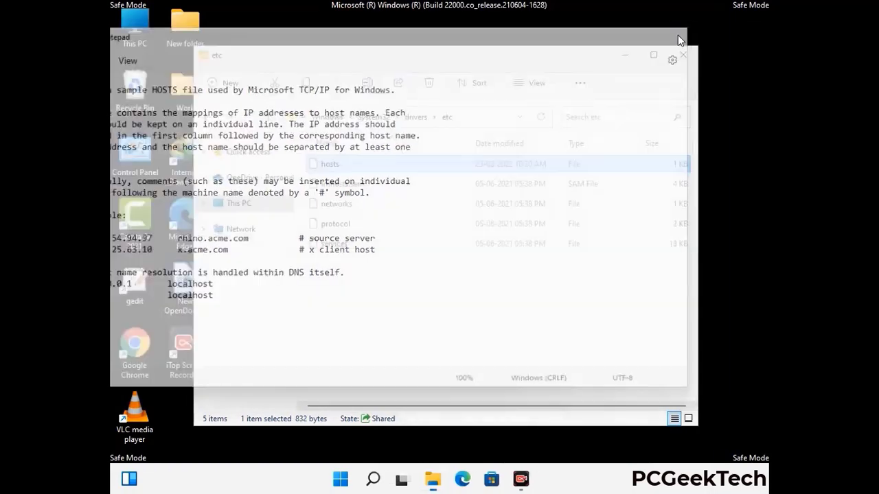
left_click(684, 53)
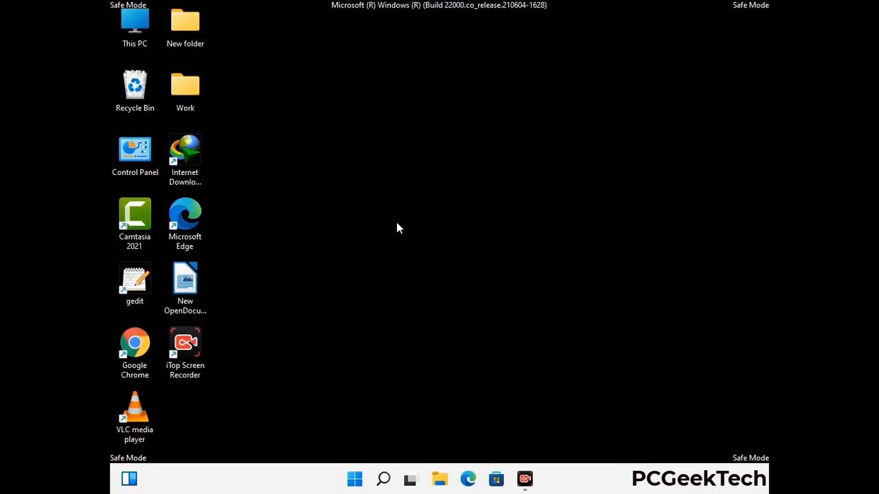
Open the AppData Roaming folder by running %appdata% from the Run box.
key("super+r")
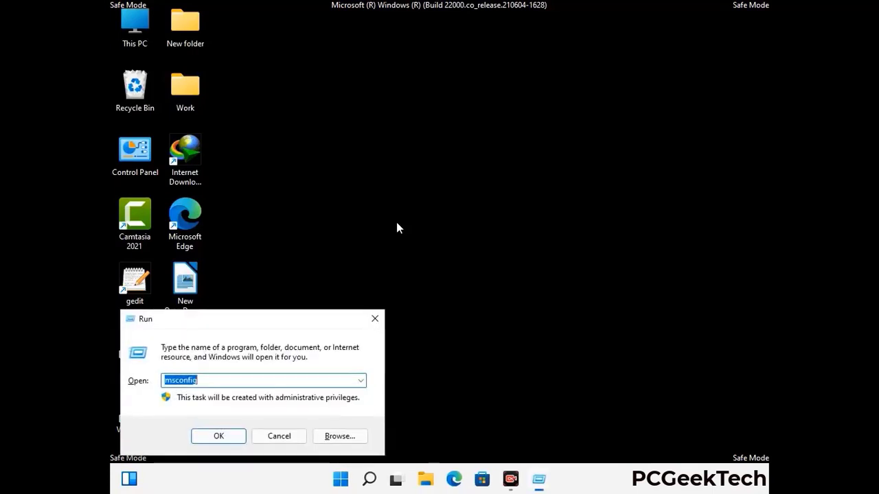
left_click_drag(251, 313, 409, 136)
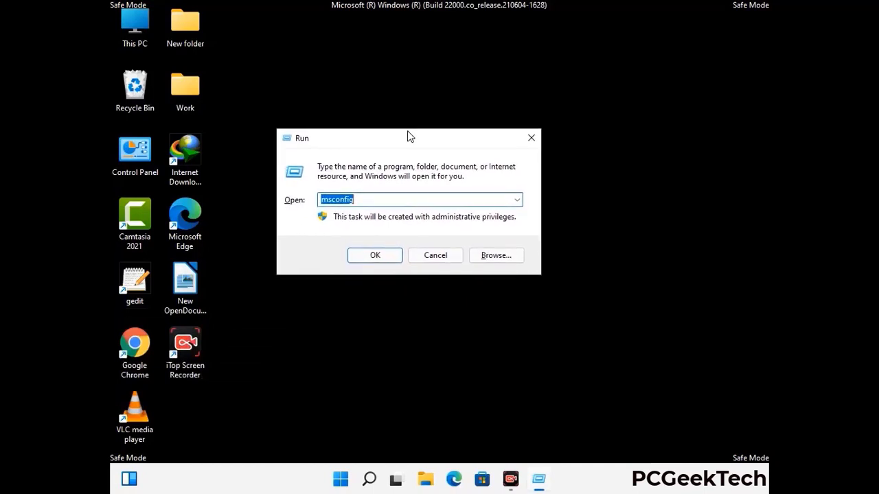
type("%")
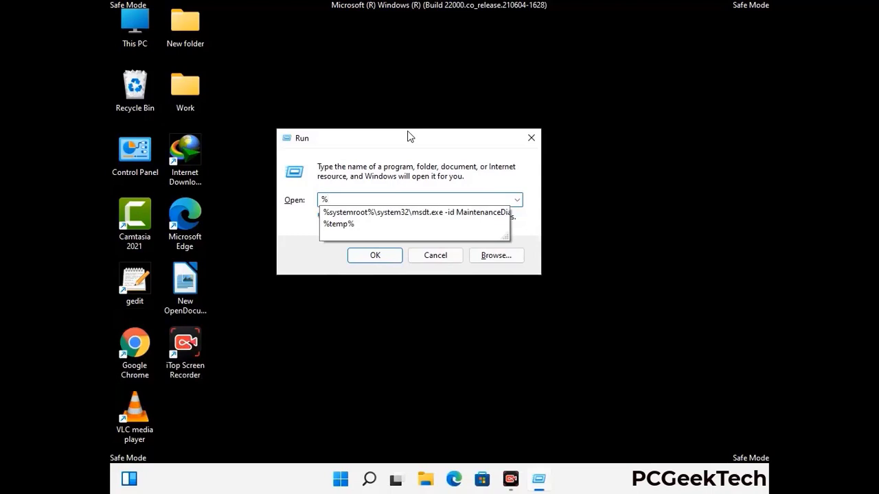
type("appdata%")
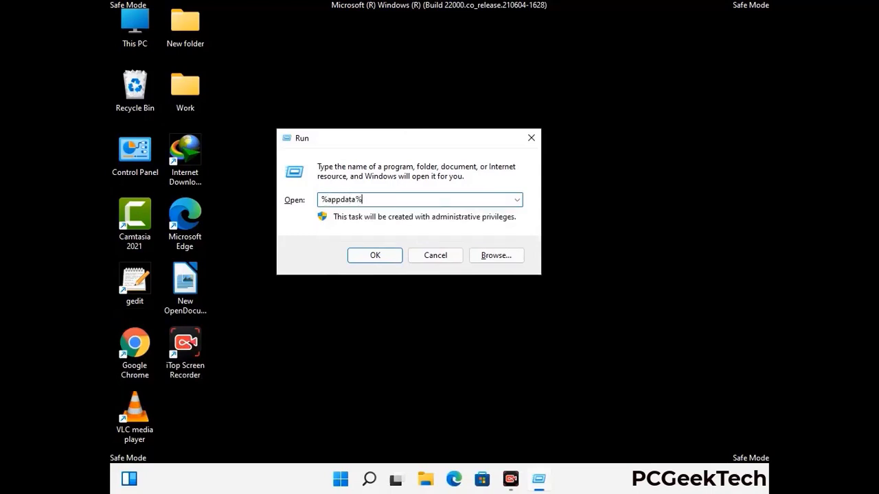
key("Return")
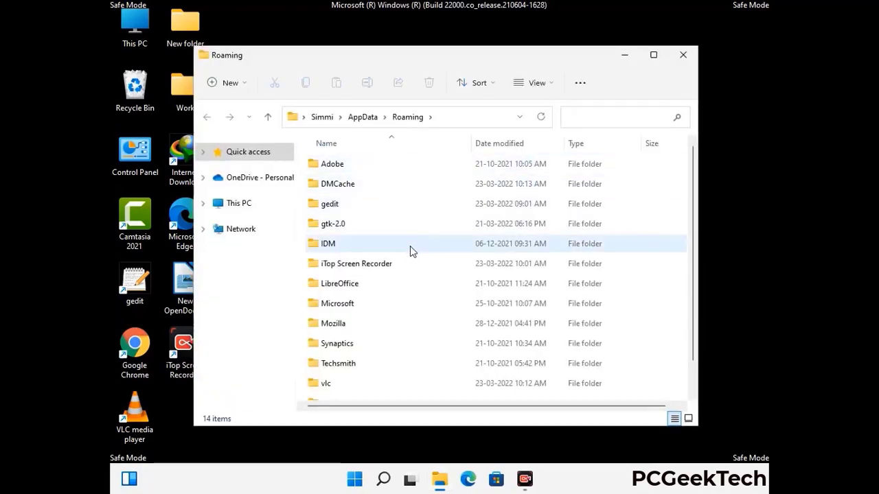
Delete the Zoom folder from Roaming and close the window.
scroll(409, 267, "down", 1)
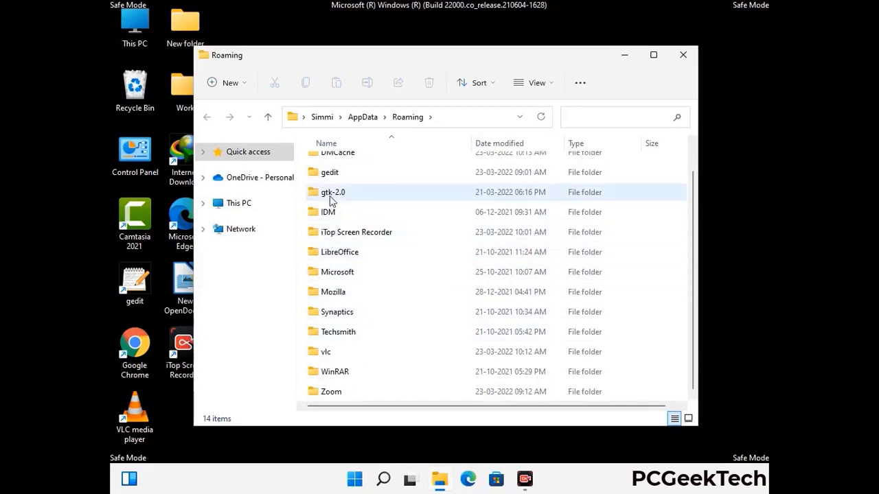
scroll(329, 206, "up", 1)
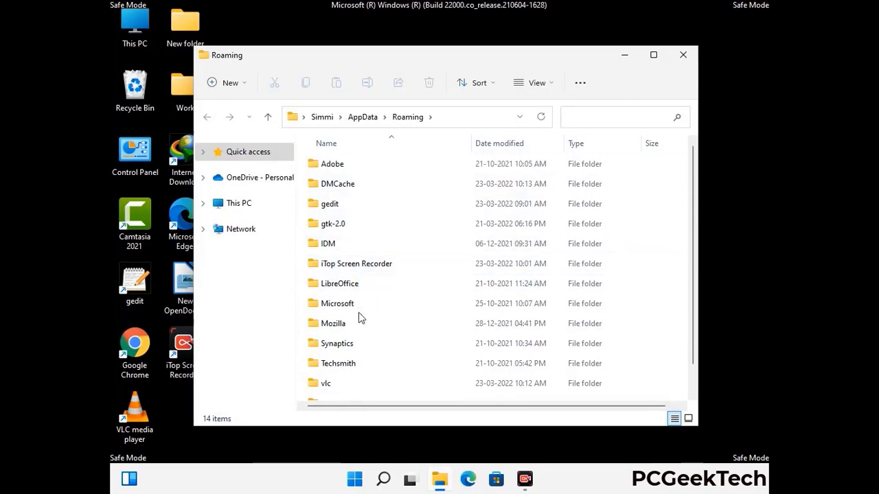
scroll(357, 329, "down", 1)
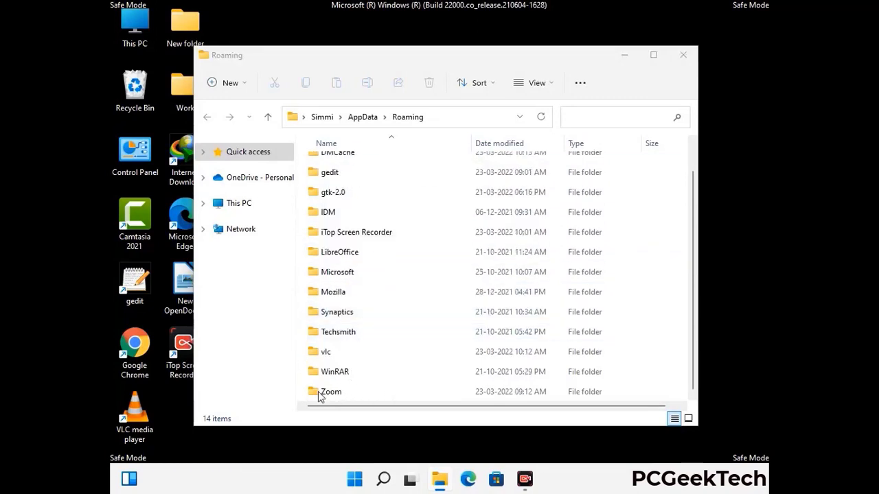
left_click(491, 388)
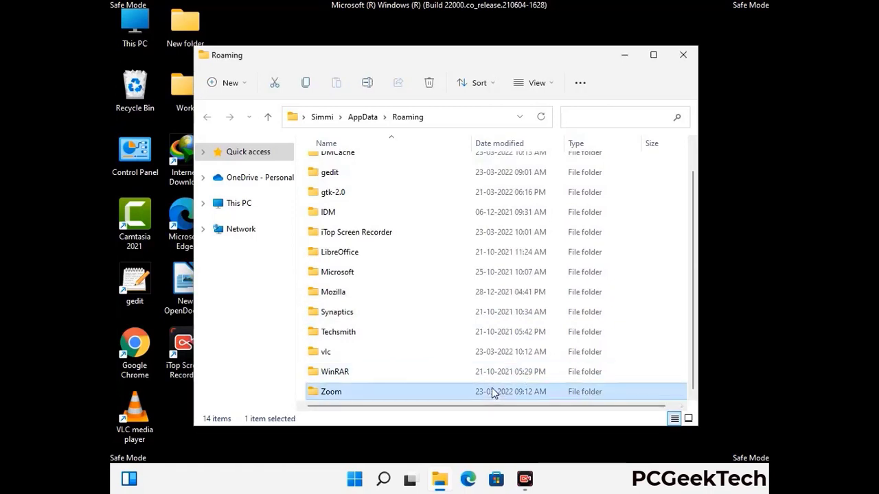
left_click(434, 86)
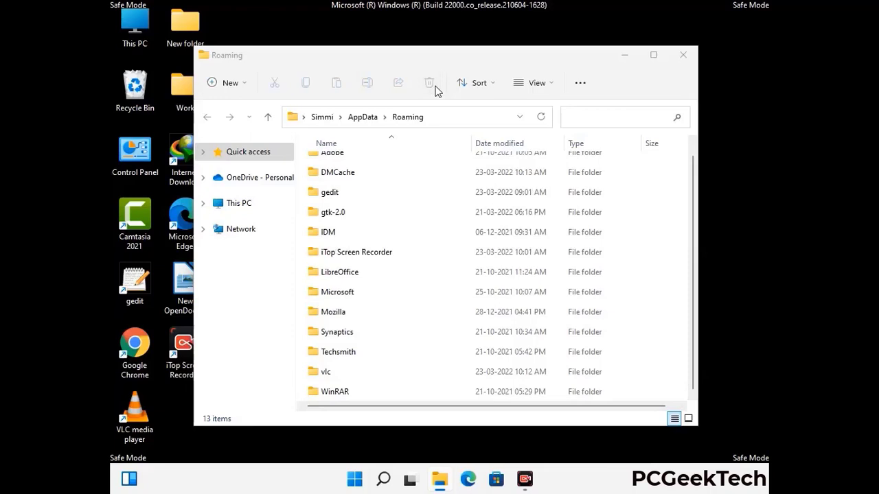
left_click(682, 57)
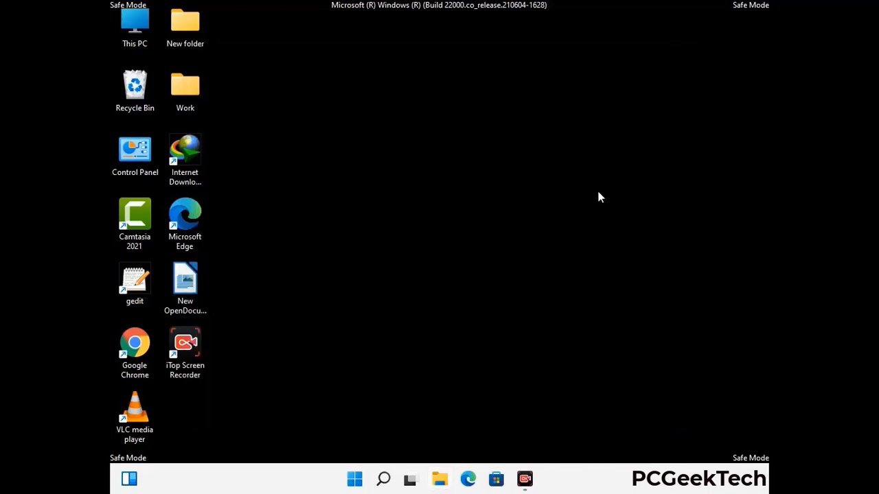
Open the AppData Local folder by running %LocalAppData% from the Run box.
key("super+r")
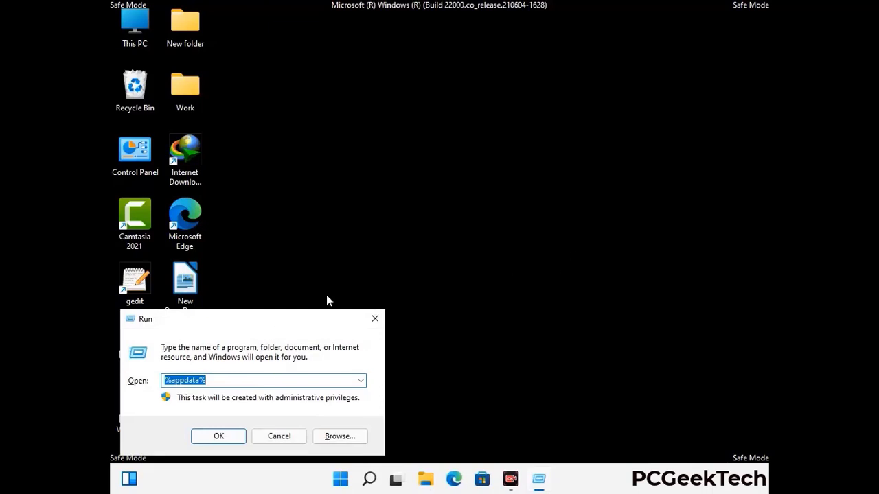
left_click_drag(275, 329, 461, 177)
type("%Local")
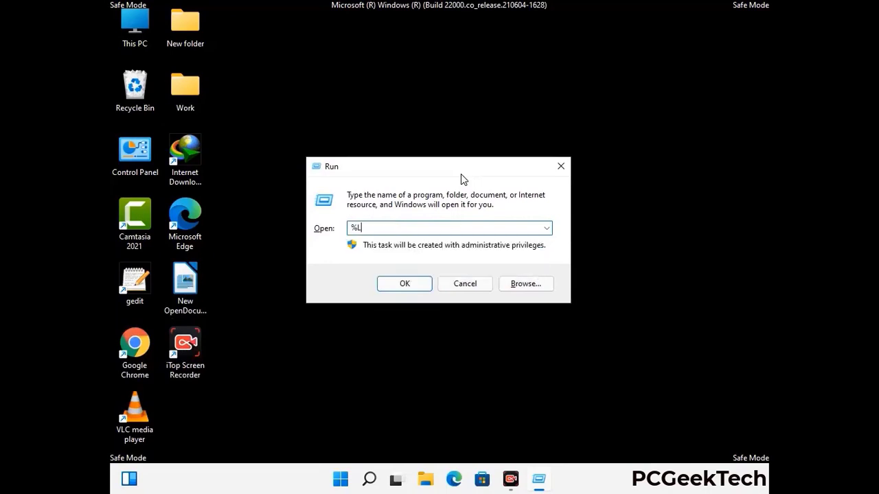
type("App")
key("Return")
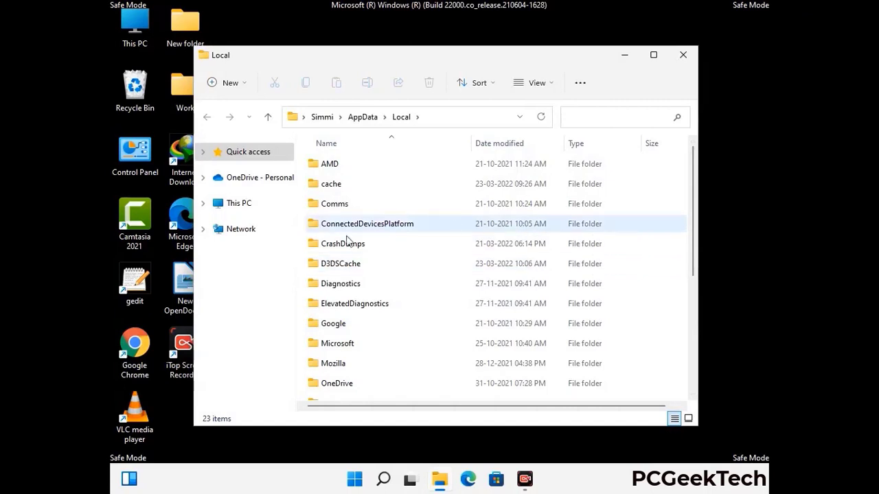
Delete the Mozilla folder from Local, leaving 22 items, and close the window.
scroll(368, 308, "down", 1)
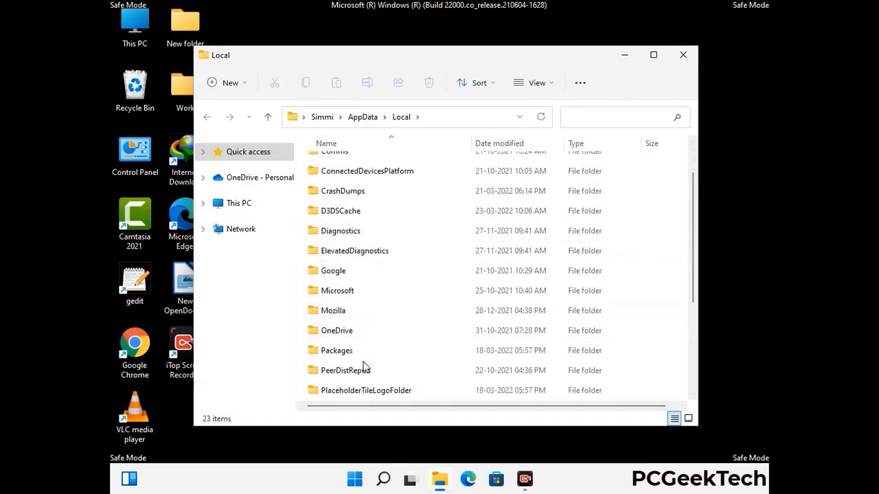
left_click(341, 312)
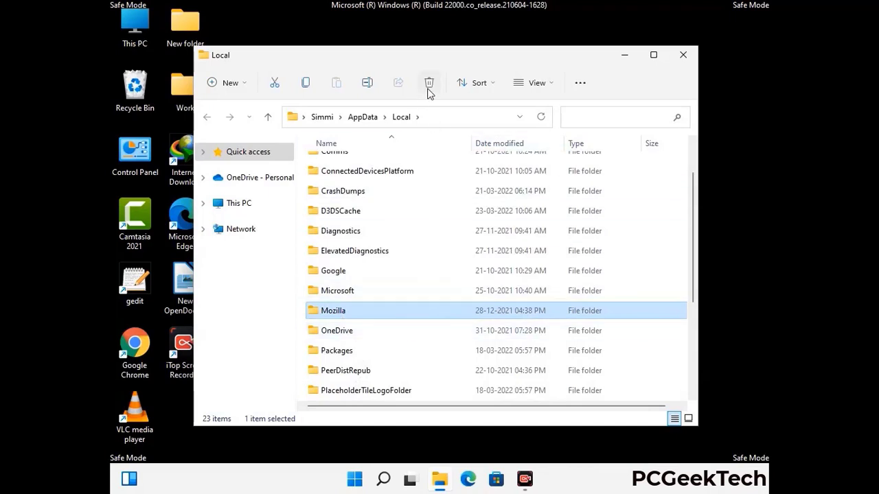
left_click(428, 84)
left_click(428, 84)
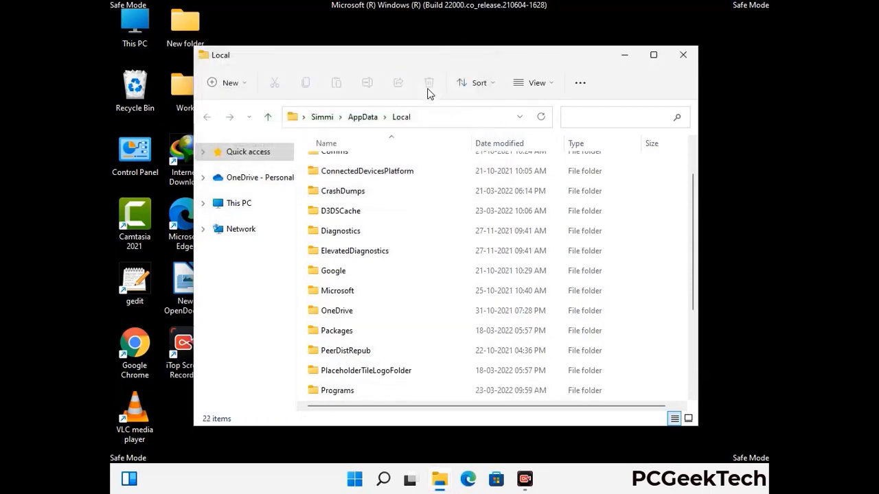
left_click(683, 62)
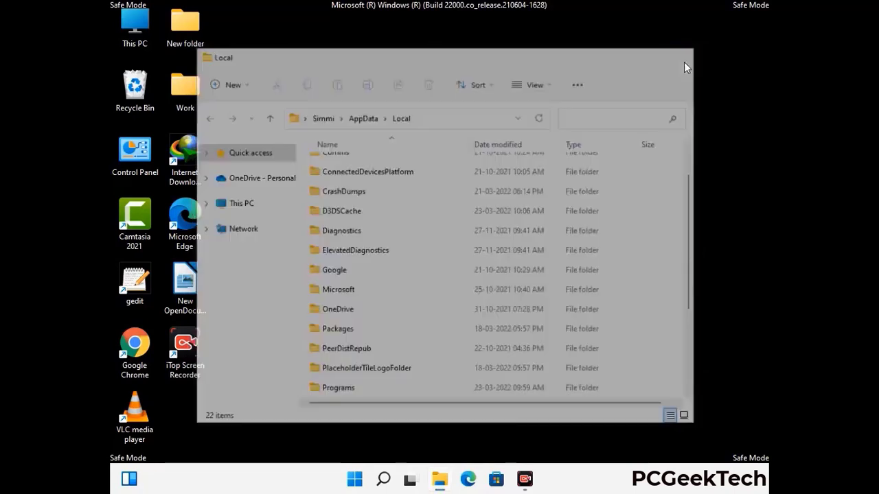
Open C:\ProgramData by running %ProgramData% from the Run box.
key("super+r")
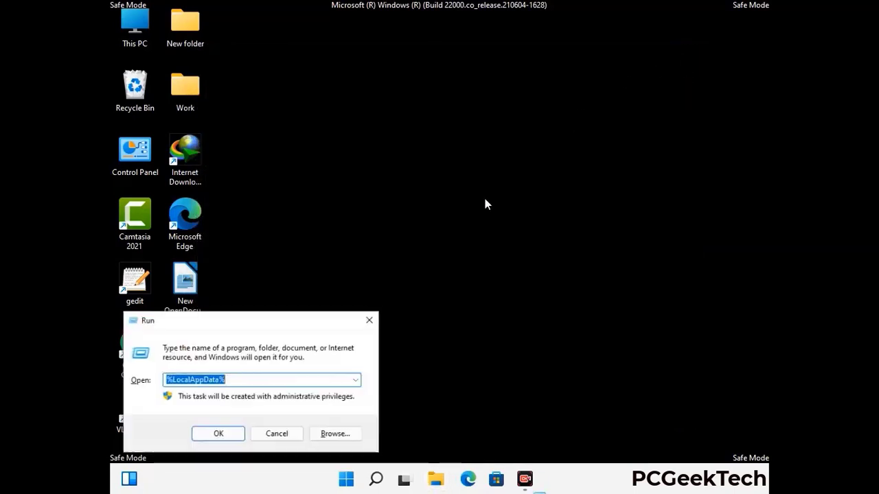
left_click_drag(226, 330, 404, 184)
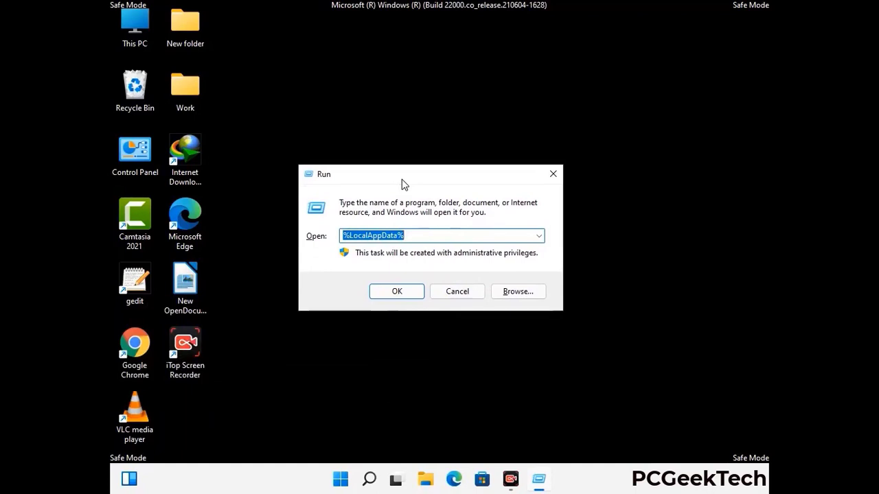
type("%")
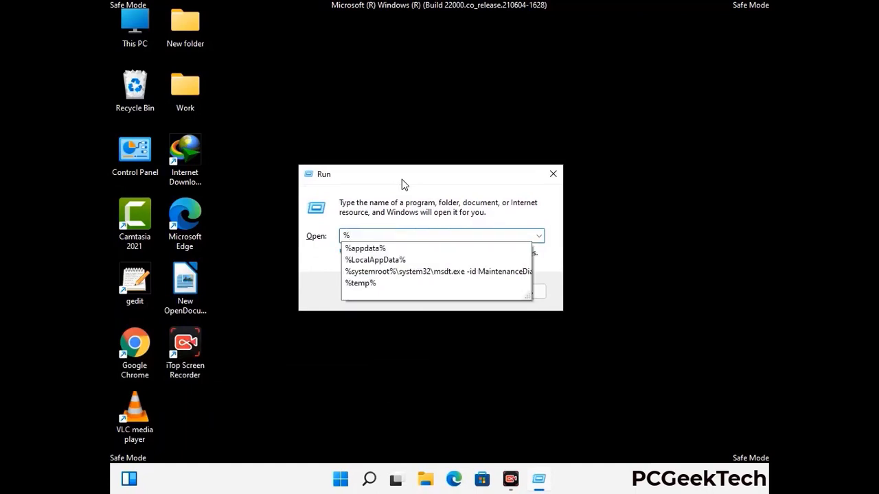
type("ProgramData%")
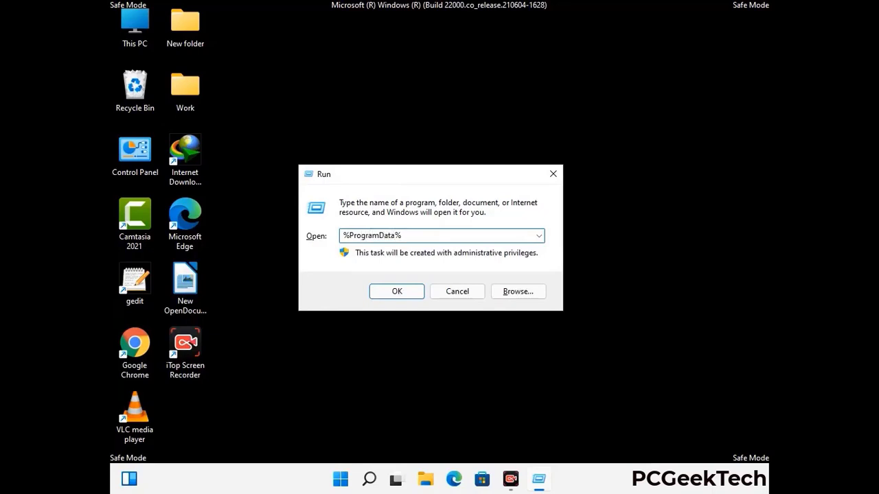
key("Return")
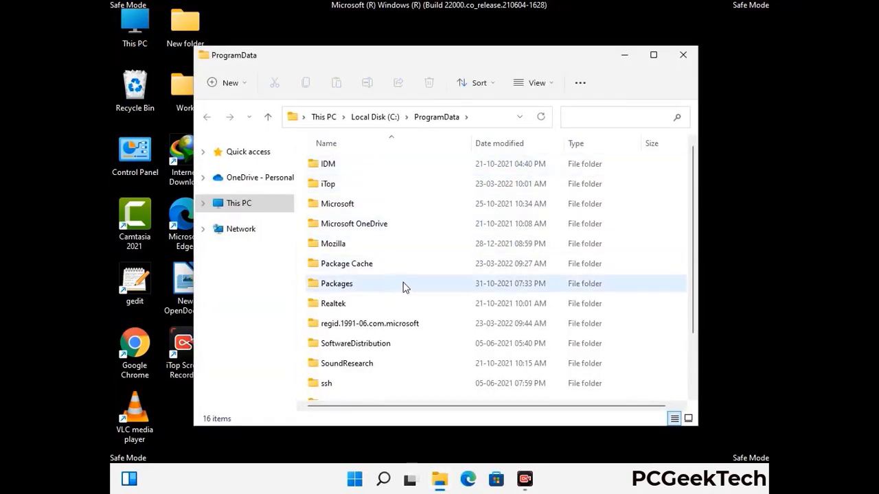
Delete the Mozilla folder from ProgramData, leaving 15 items, and close the window.
scroll(404, 291, "down", 1)
scroll(403, 302, "down", 1)
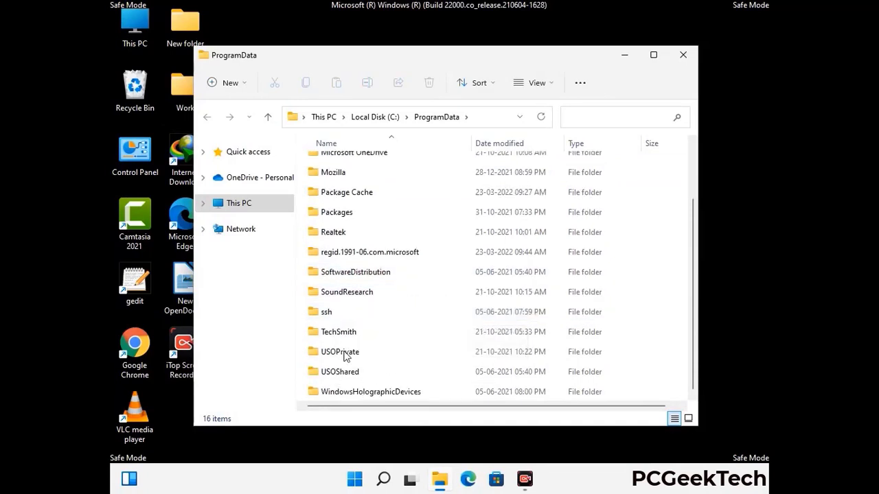
left_click(343, 173)
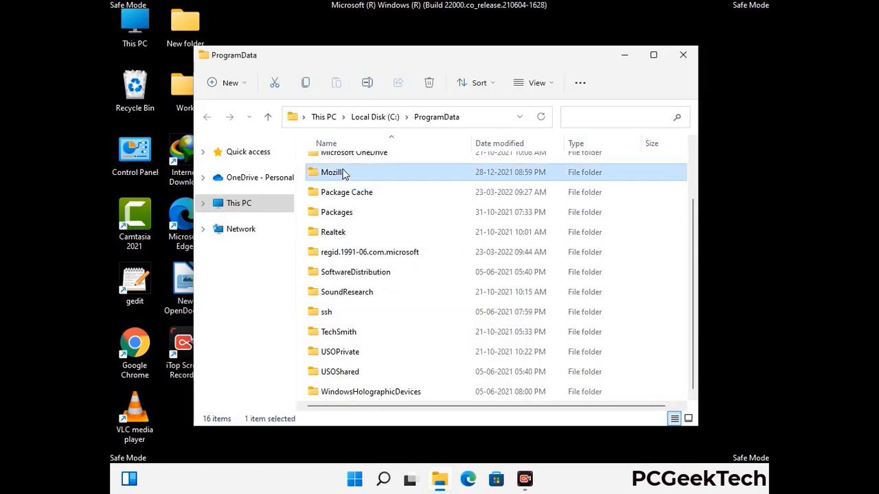
left_click(430, 83)
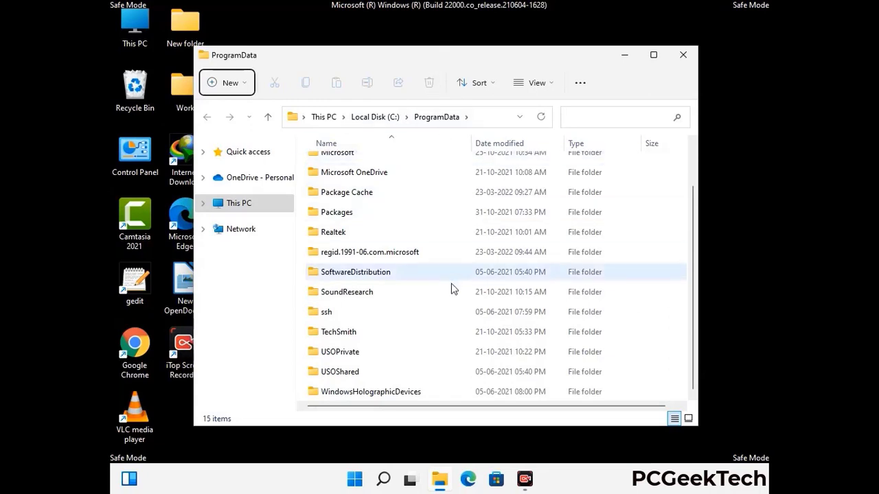
scroll(452, 290, "up", 2)
left_click(689, 57)
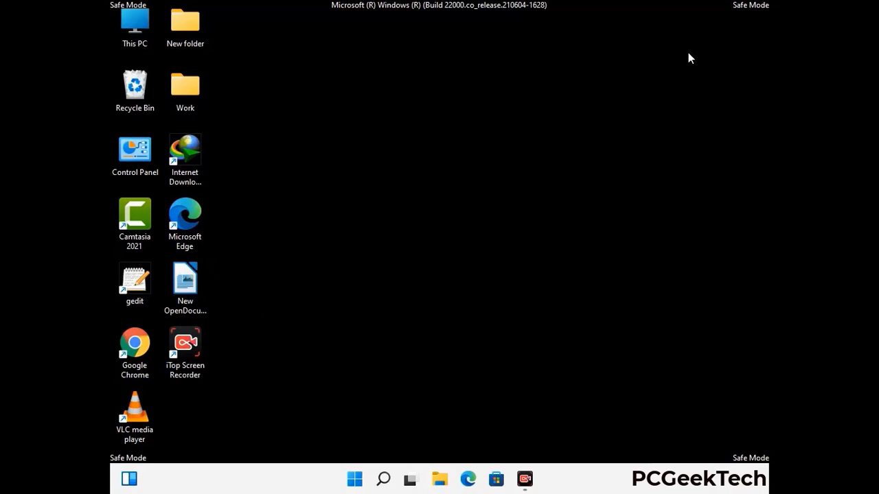
key("super+r")
left_click_drag(288, 322, 458, 178)
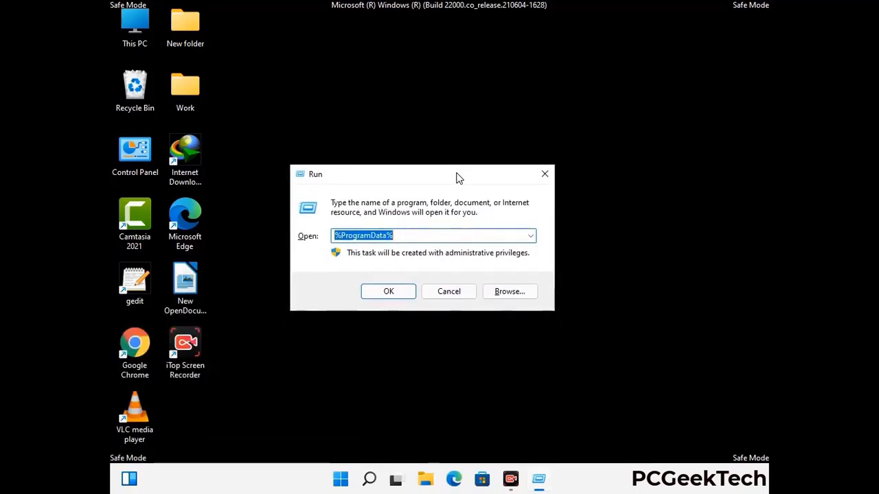
type("%Wi")
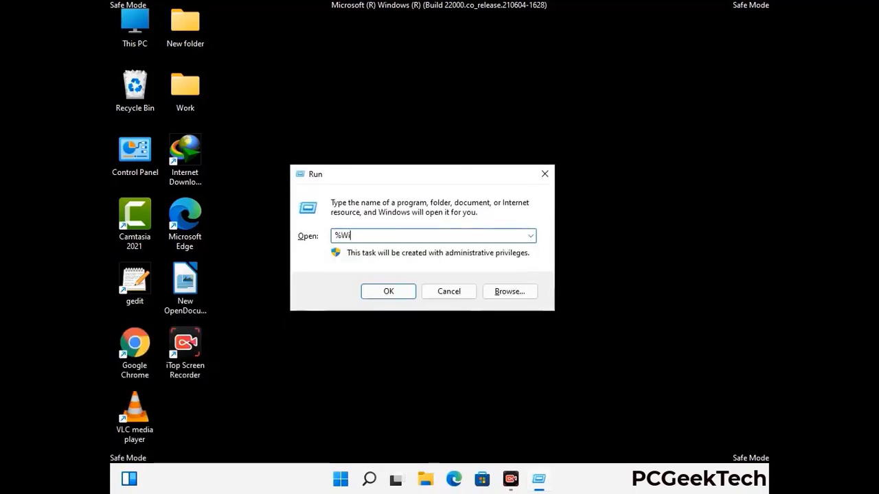
type("nDir%")
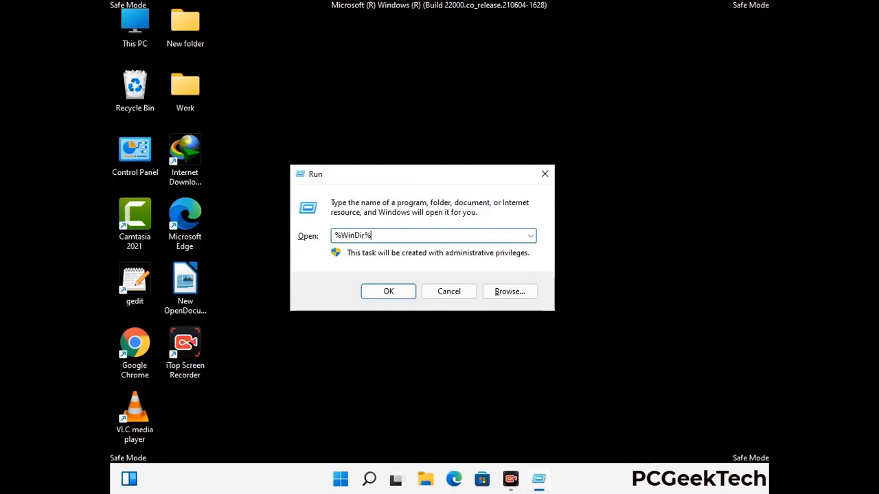
key("Return")
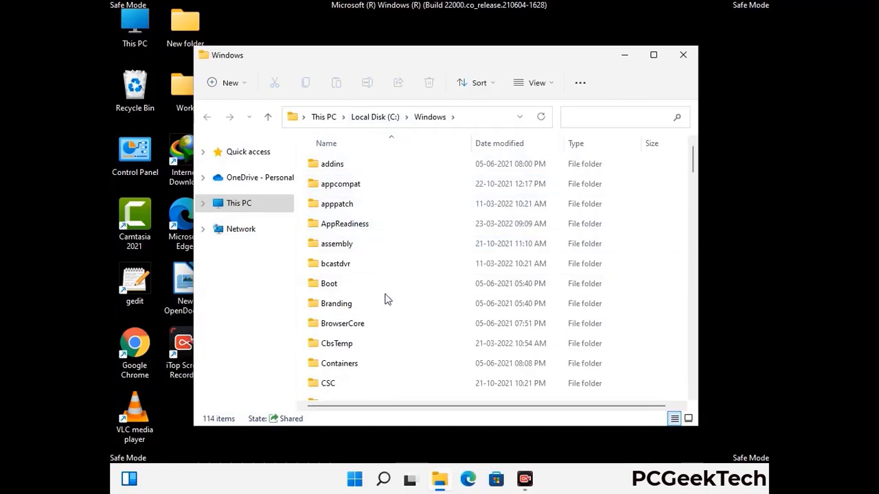
scroll(386, 302, "down", 1)
scroll(386, 302, "down", 2)
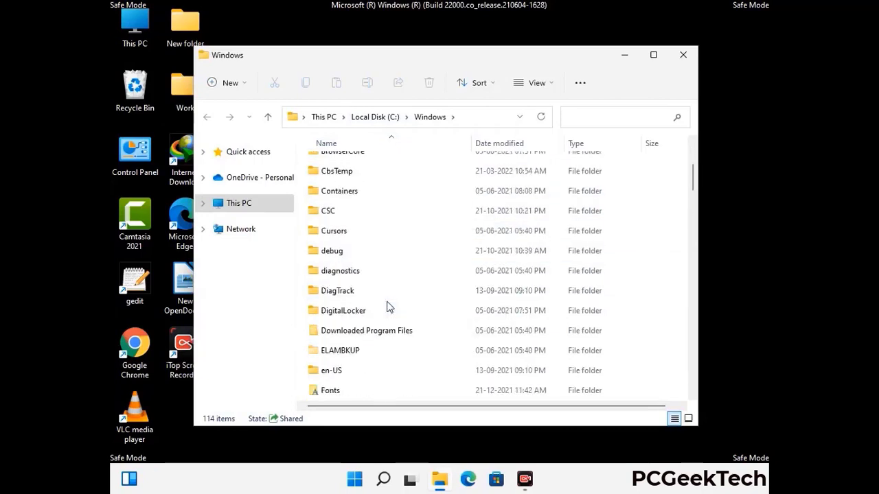
scroll(387, 305, "down", 1)
scroll(386, 309, "down", 5)
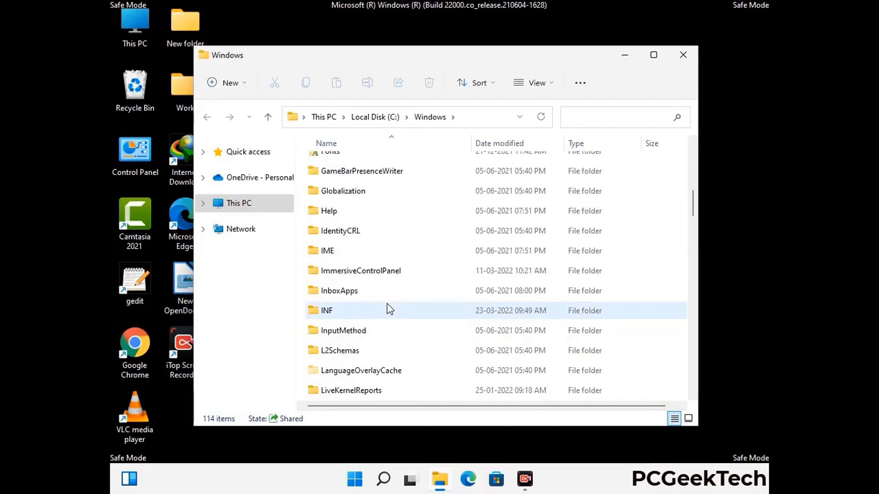
scroll(387, 310, "down", 4)
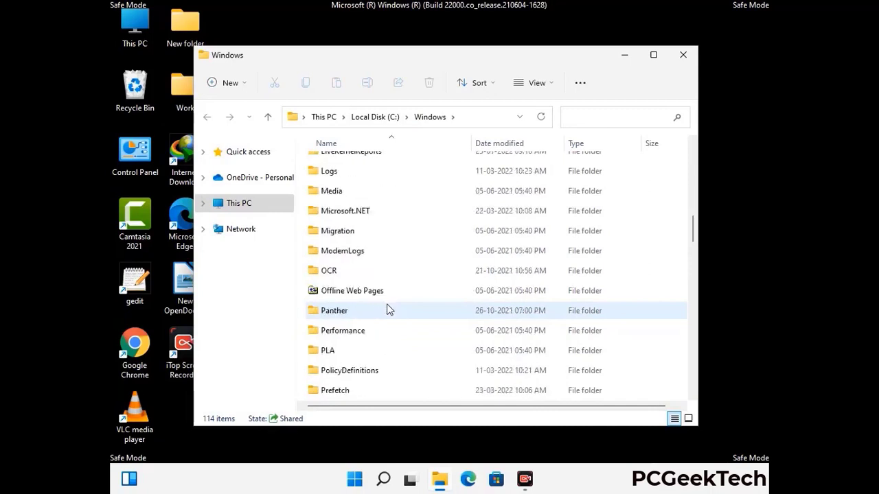
scroll(387, 310, "down", 6)
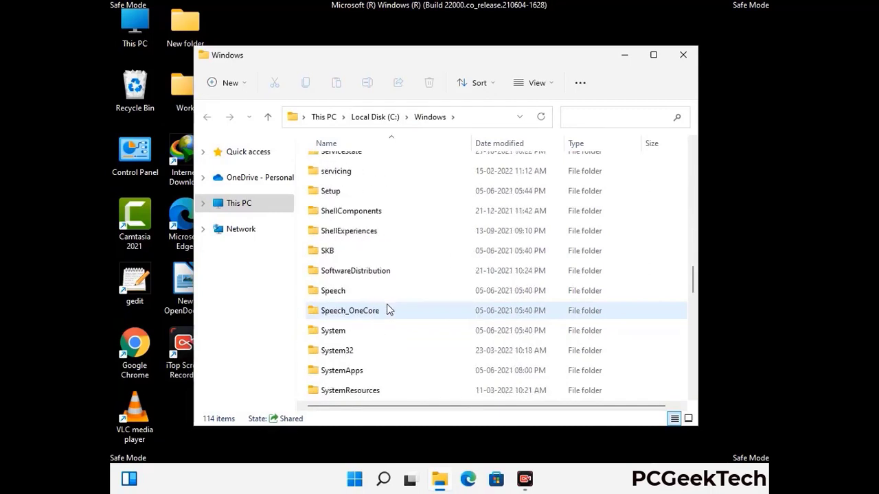
scroll(386, 310, "down", 7)
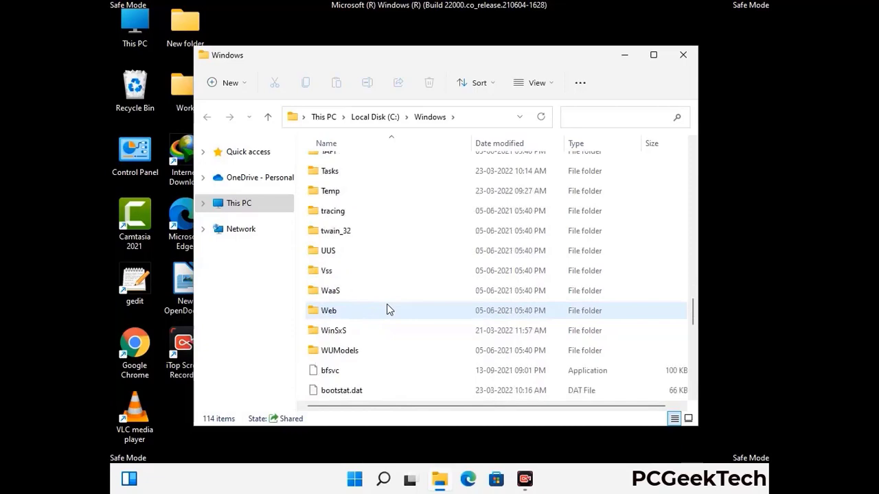
scroll(387, 310, "down", 9)
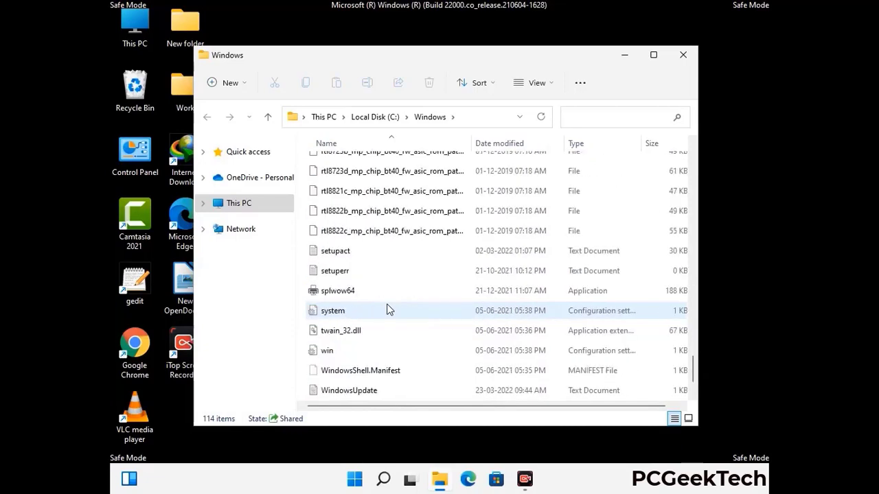
scroll(386, 310, "up", 10)
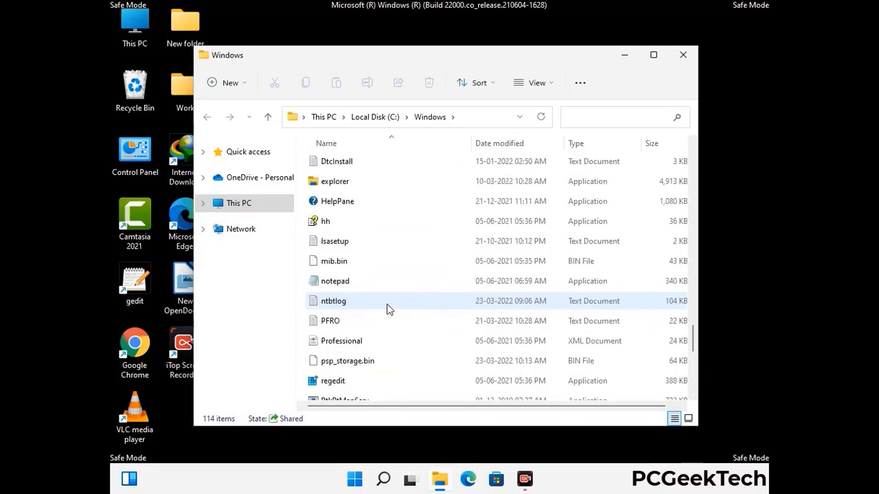
scroll(386, 310, "up", 3)
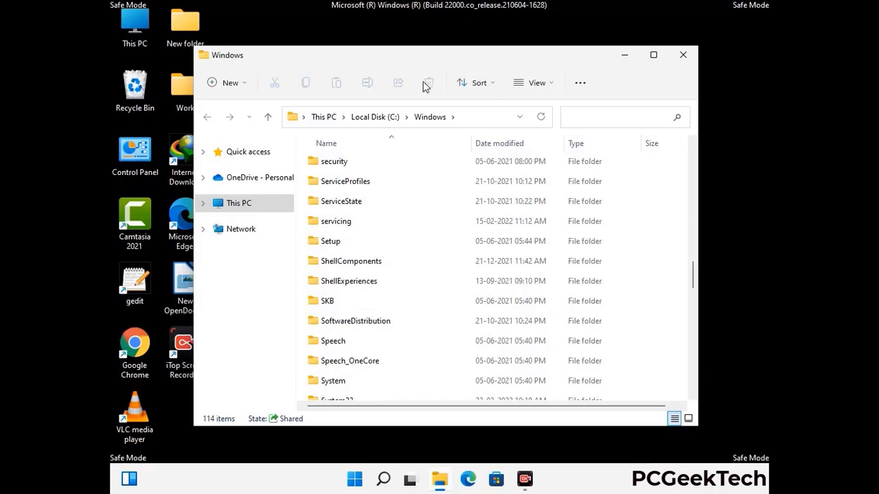
left_click(689, 58)
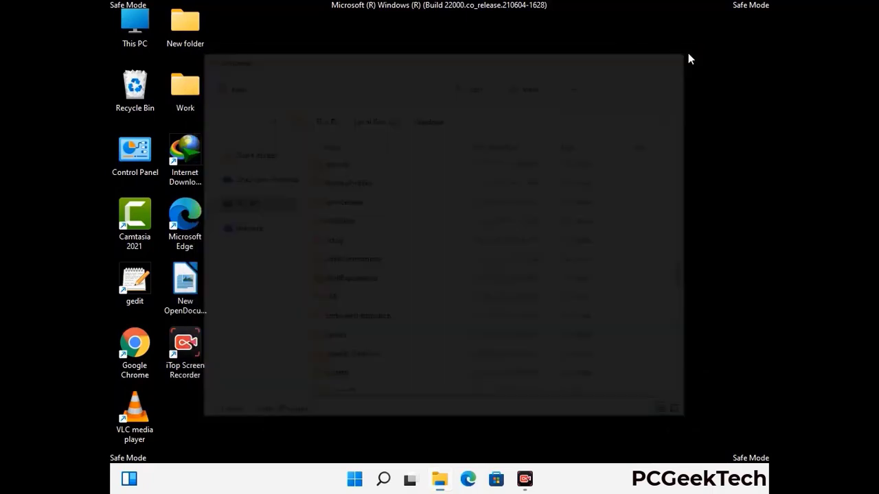
Open the user's Local Temp folder by running %temp% from the Run box.
key("super+r")
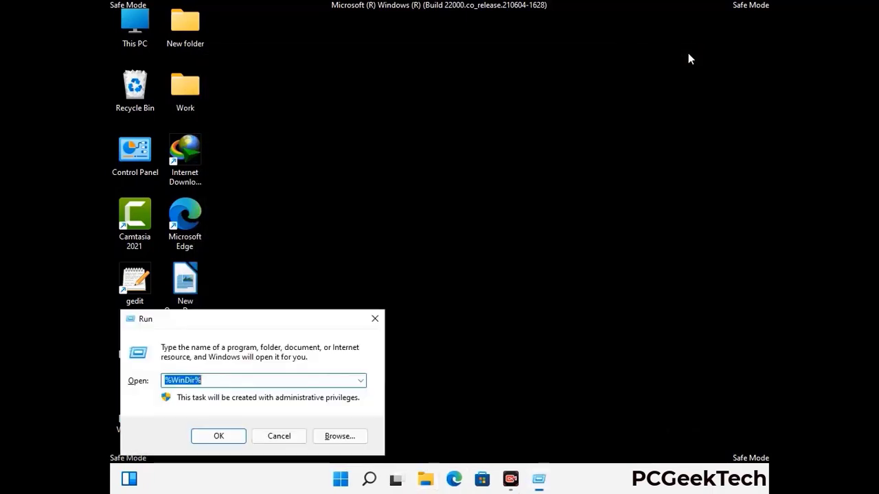
left_click_drag(290, 321, 501, 118)
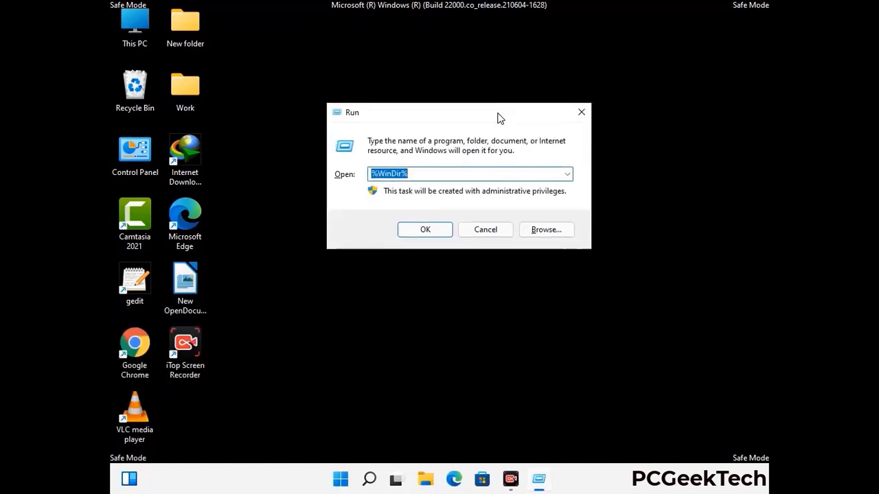
type("%temp%")
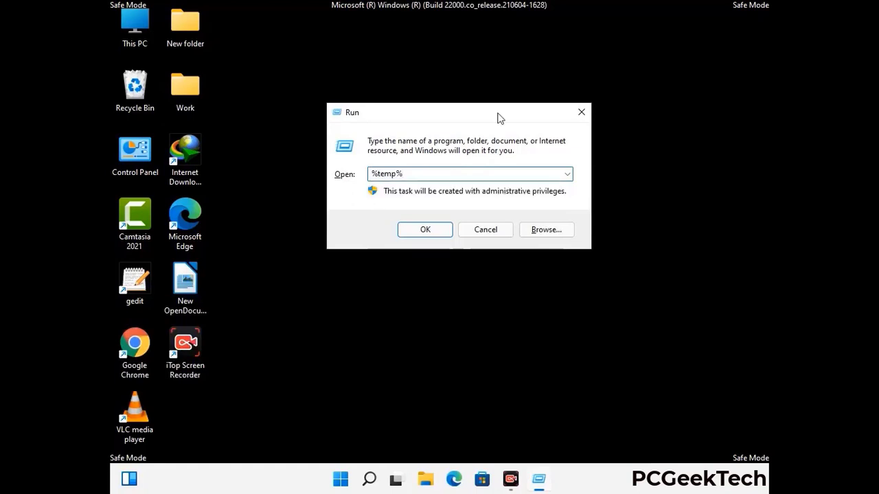
left_click(439, 229)
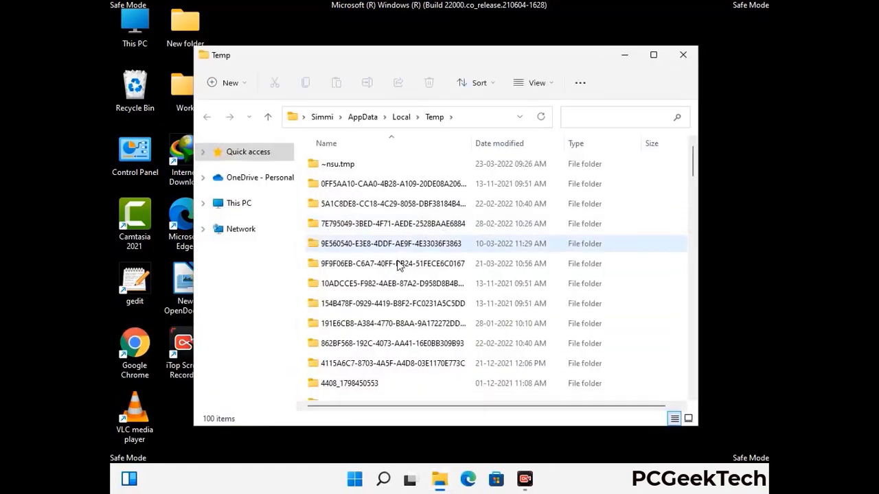
Select all 100 Temp items, delete them, and close the window.
left_click(399, 264)
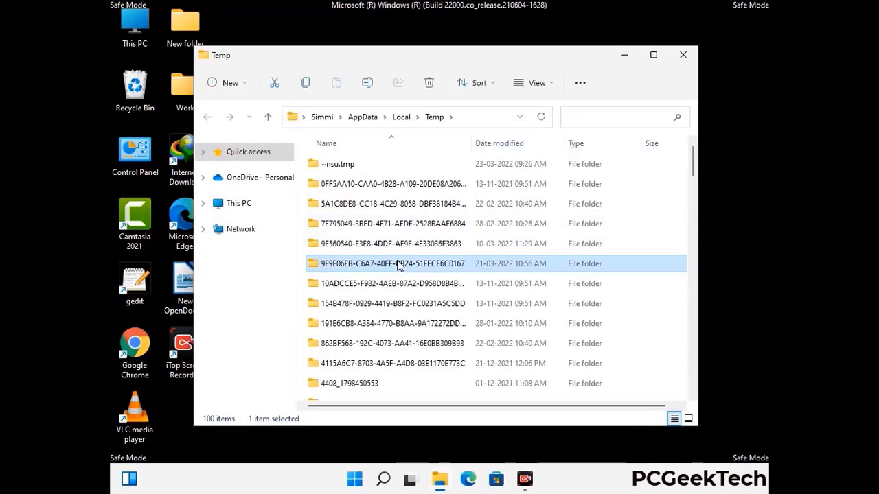
key("ctrl+a")
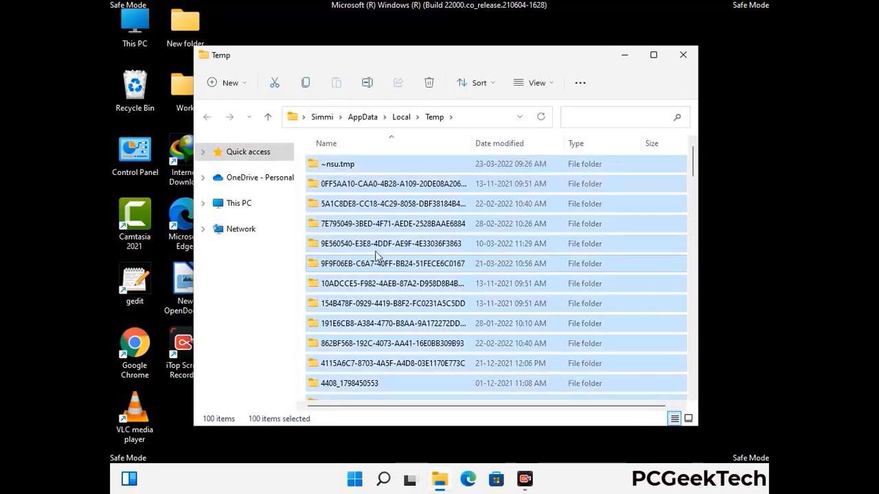
left_click(430, 83)
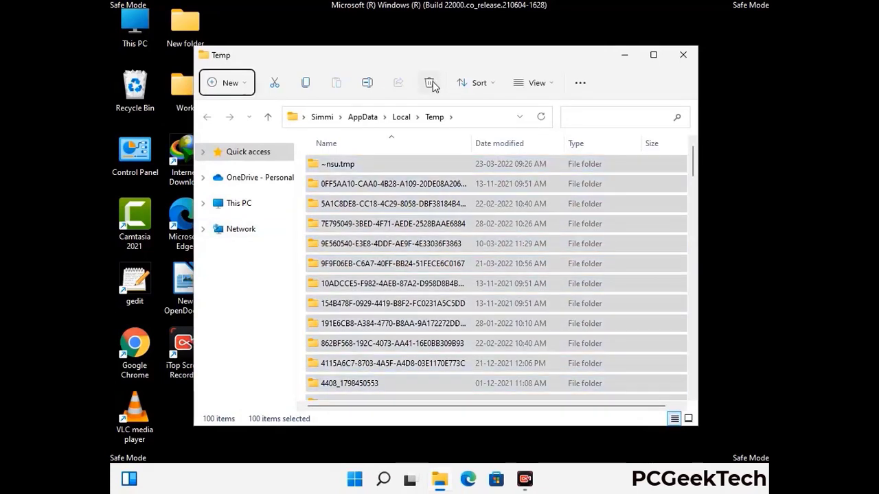
left_click(683, 54)
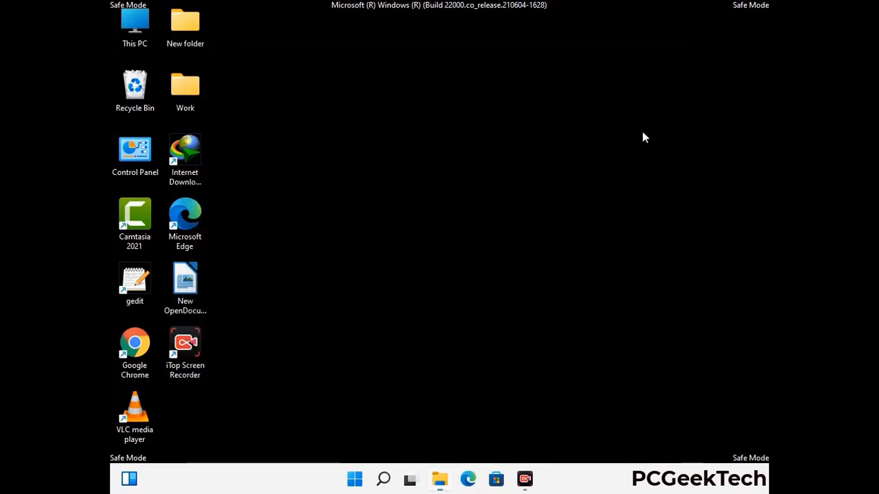
Open C:\Windows\Temp by running temp from the Run box.
key("super+r")
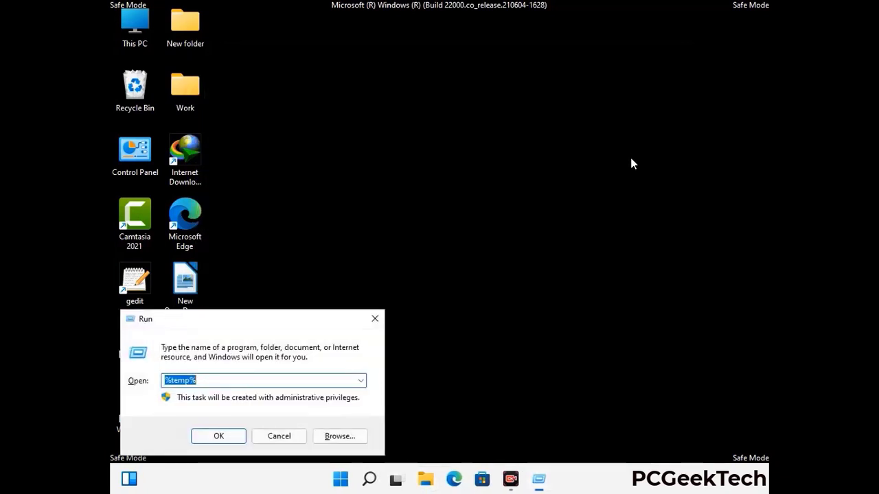
left_click_drag(299, 316, 501, 125)
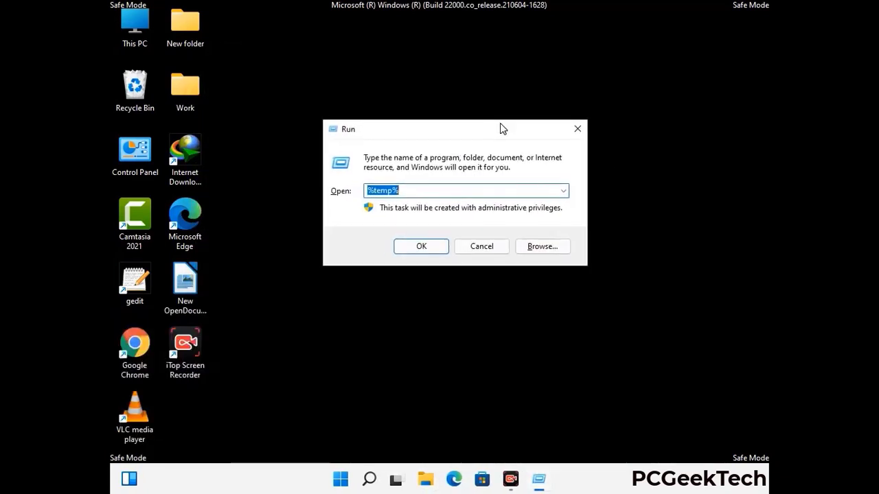
type("temp")
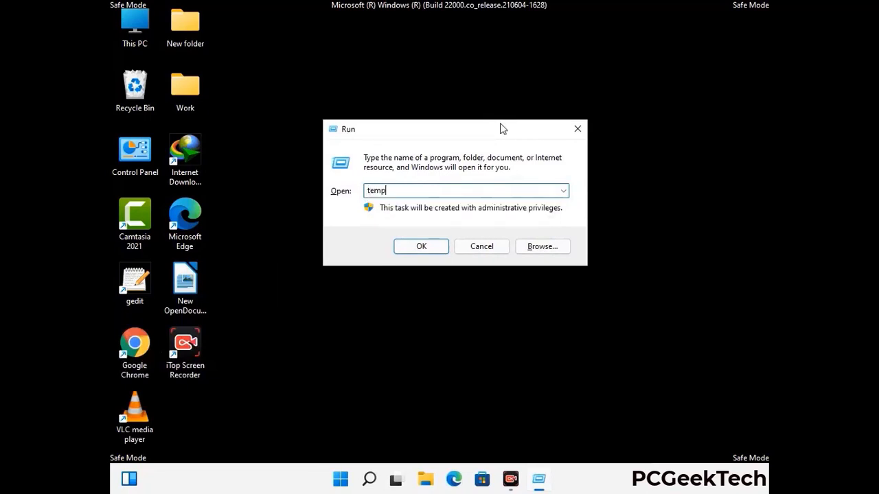
key("Return")
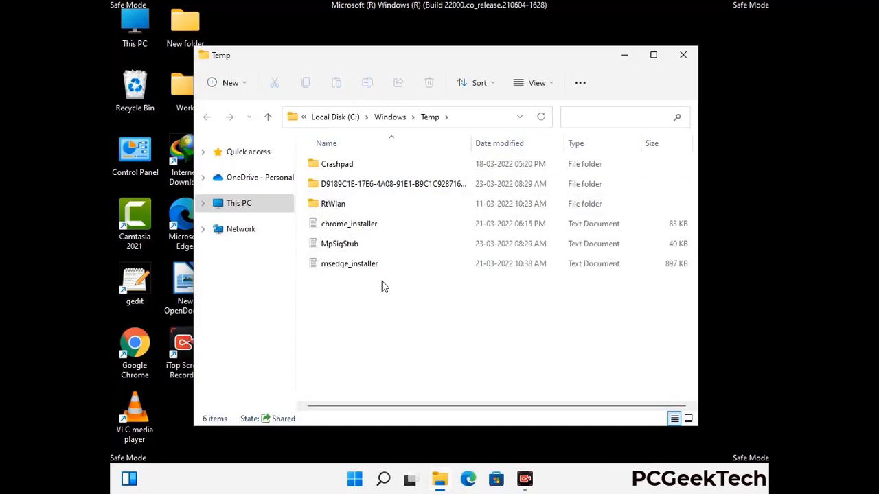
Delete all six items in Windows Temp and close the empty folder.
key("ctrl+a")
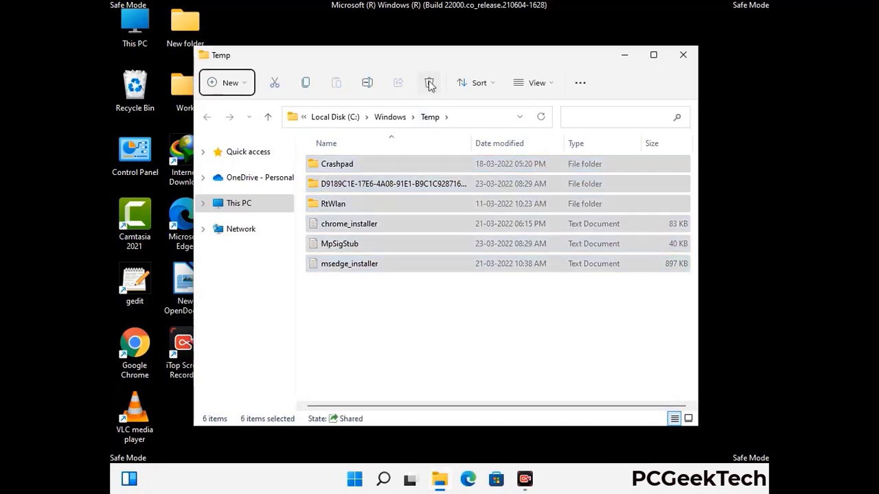
left_click(429, 83)
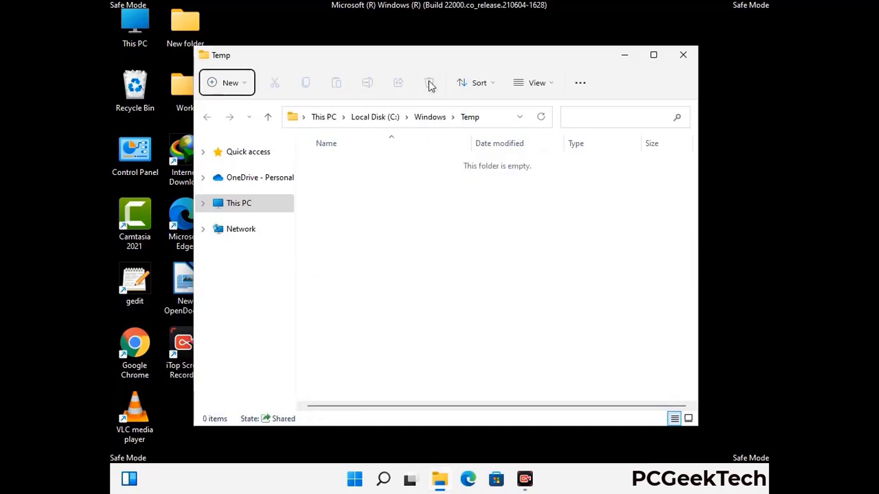
left_click(683, 56)
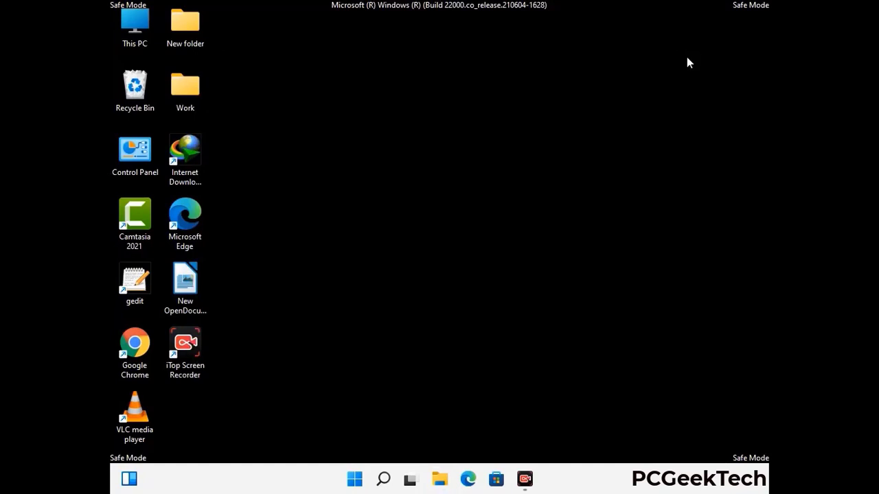
Launch Registry Editor with regedit from the Run box.
key("super+r")
left_click_drag(267, 317, 457, 111)
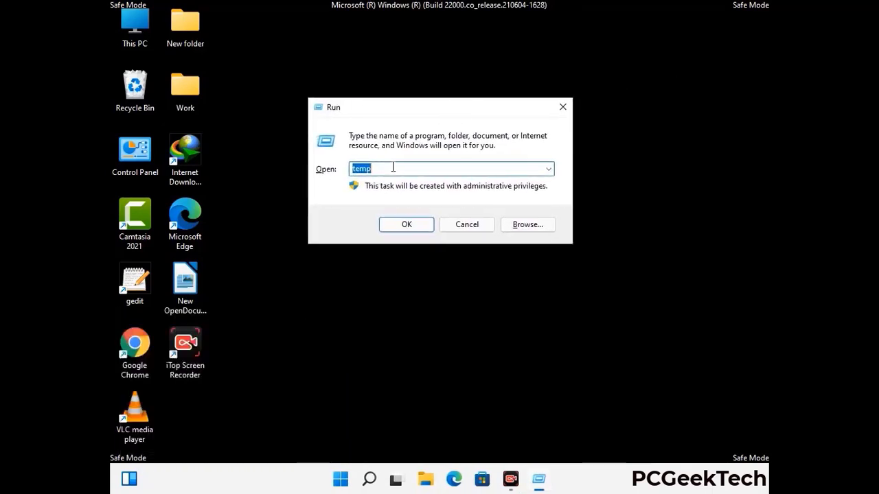
type("regedit")
key("Return")
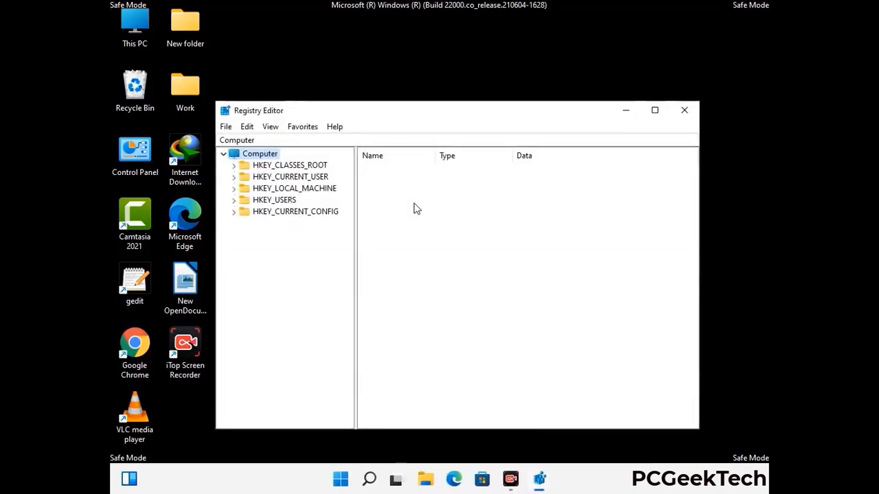
Expand HKEY_CURRENT_USER > Software > Microsoft in the registry tree.
left_click(295, 188)
left_click(234, 177)
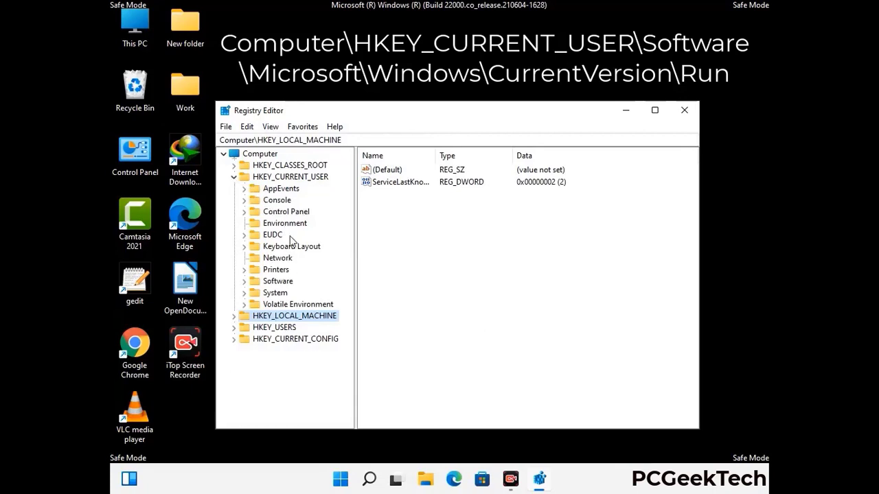
left_click(275, 286)
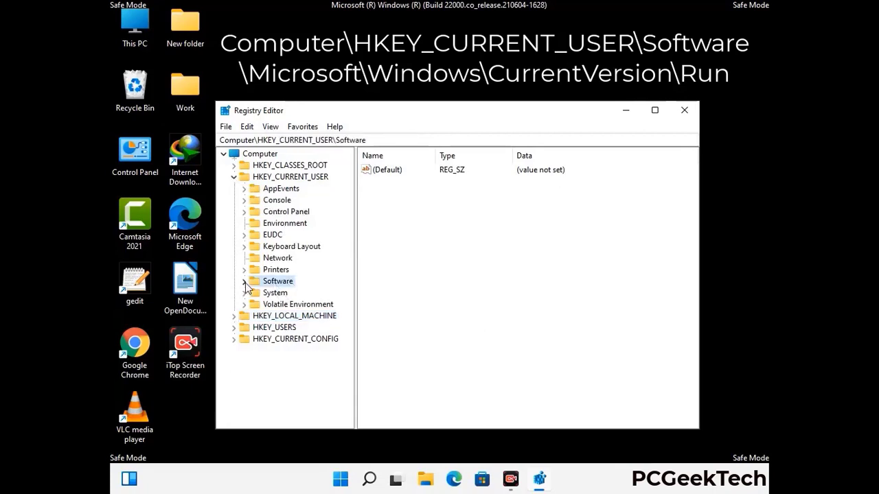
left_click(243, 282)
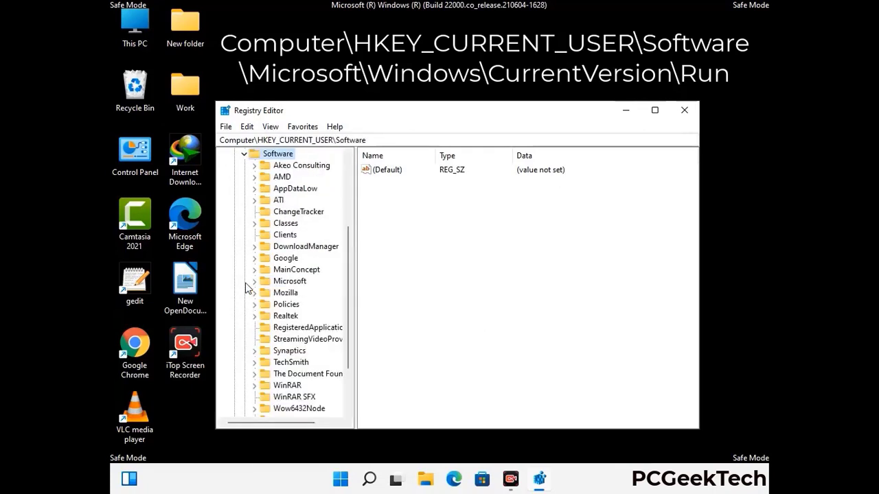
double_click(289, 281)
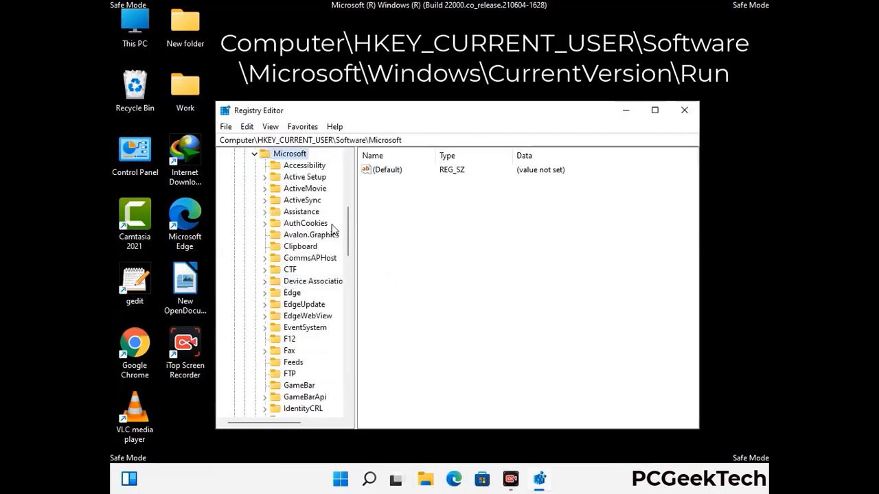
Go down through Windows > CurrentVersion and select the Run key to list its five startup values.
scroll(317, 300, "down", 2)
scroll(317, 300, "down", 2)
scroll(317, 300, "down", 1)
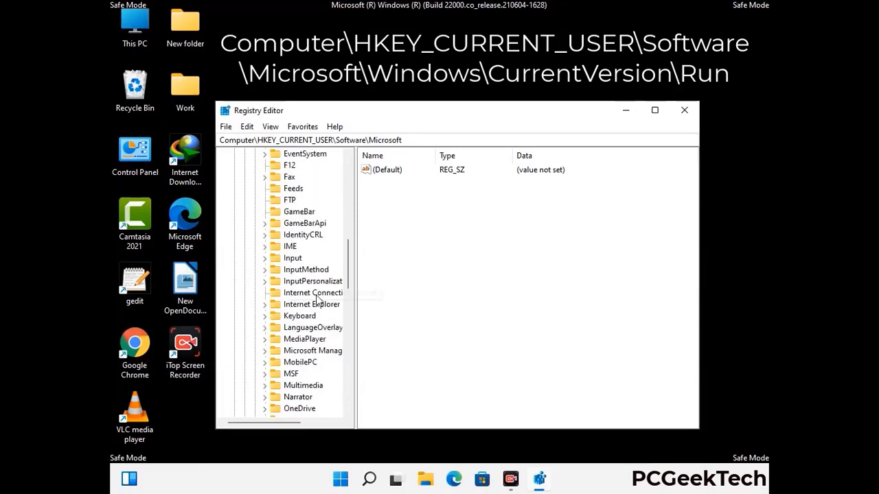
scroll(317, 300, "down", 2)
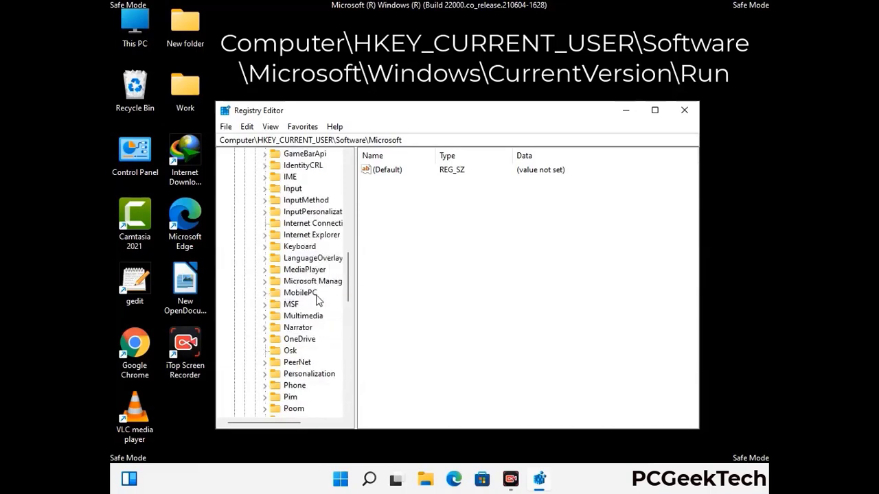
scroll(318, 300, "down", 7)
scroll(317, 300, "down", 3)
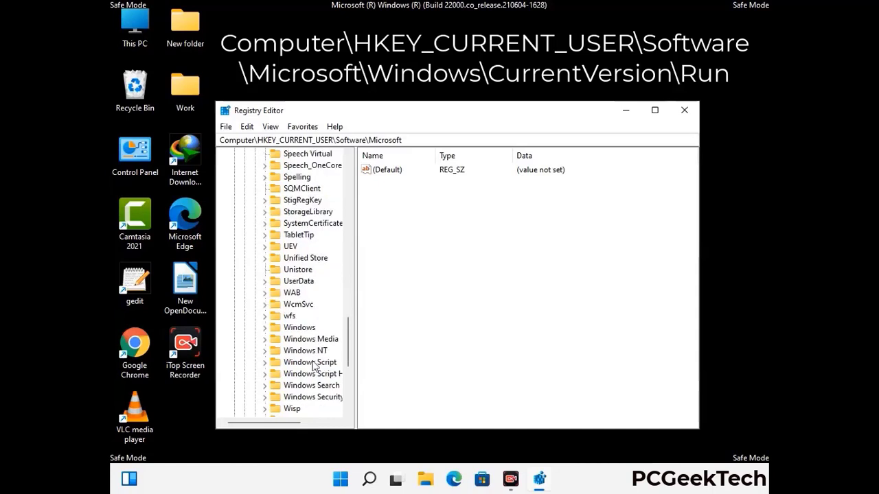
double_click(310, 330)
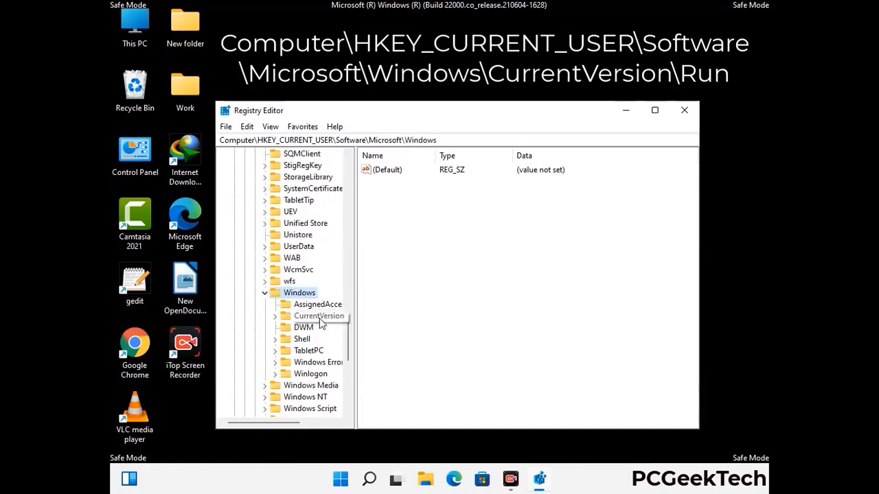
double_click(319, 317)
scroll(315, 302, "down", 5)
scroll(316, 300, "down", 4)
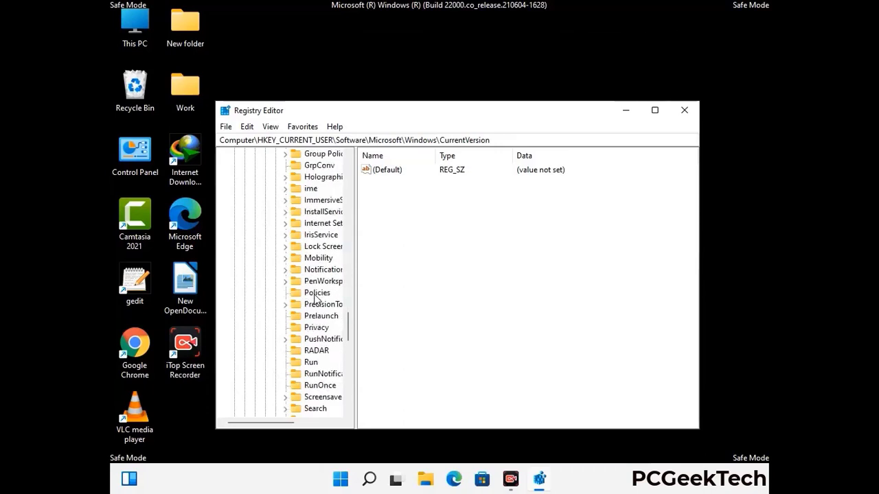
scroll(316, 300, "down", 1)
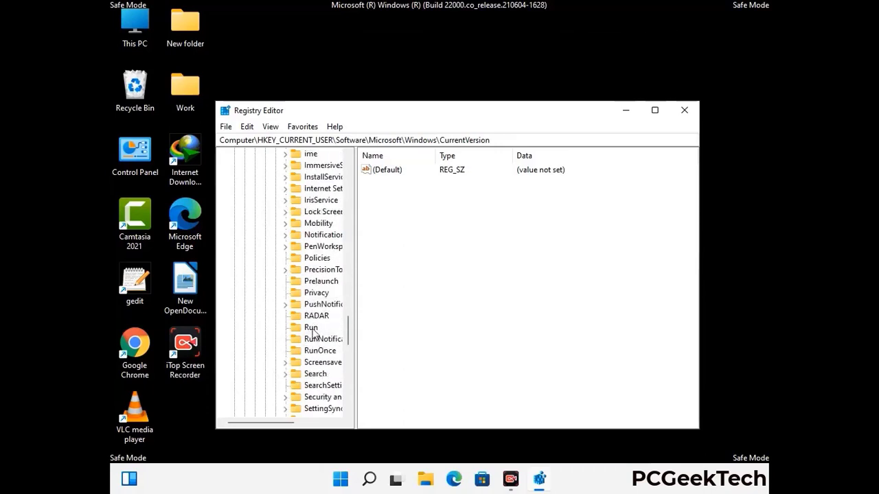
left_click(311, 328)
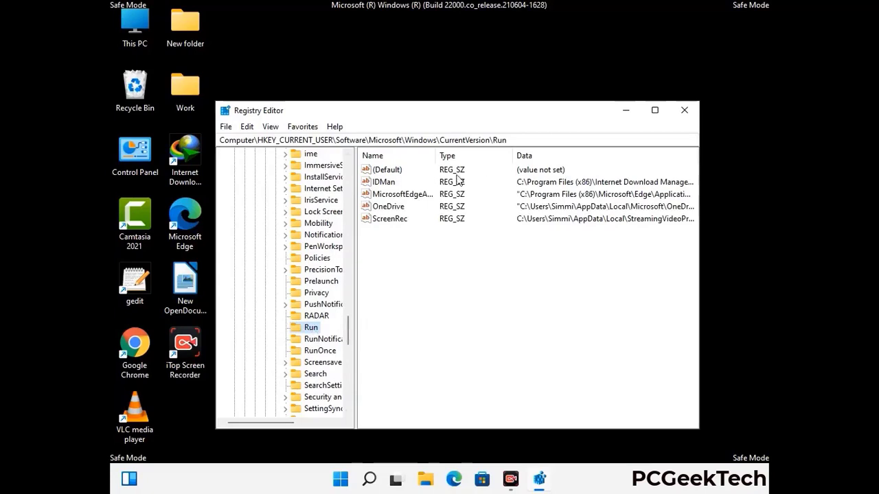
Delete the ScreenRec value from the Run key, leaving Default, IDMan, MicrosoftEdgeAutoLaunch and OneDrive.
left_click(388, 220)
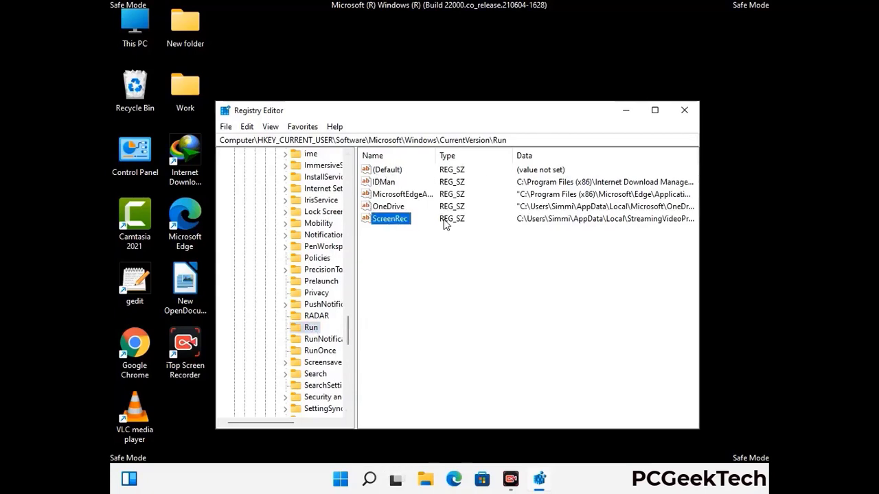
left_click(396, 224)
right_click(397, 224)
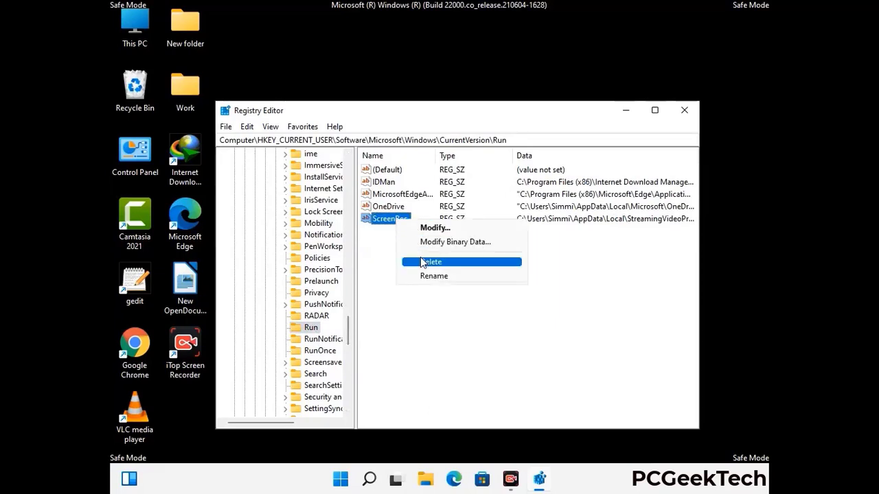
left_click(420, 260)
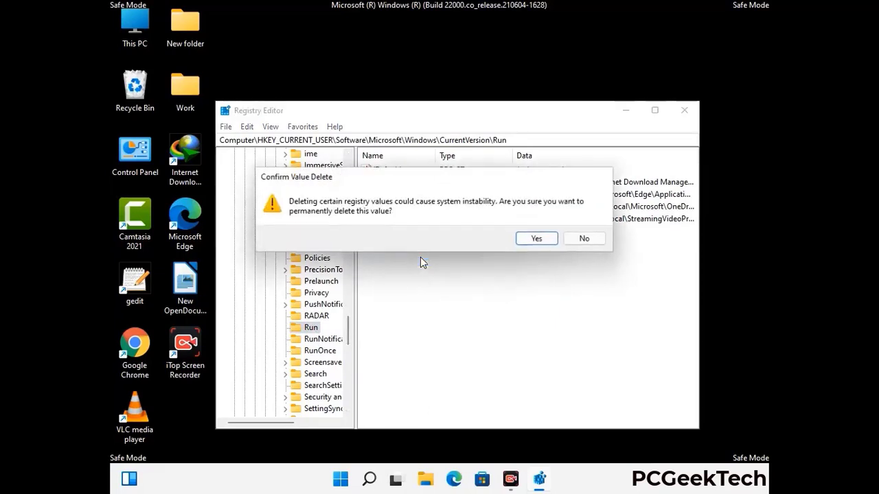
left_click(536, 239)
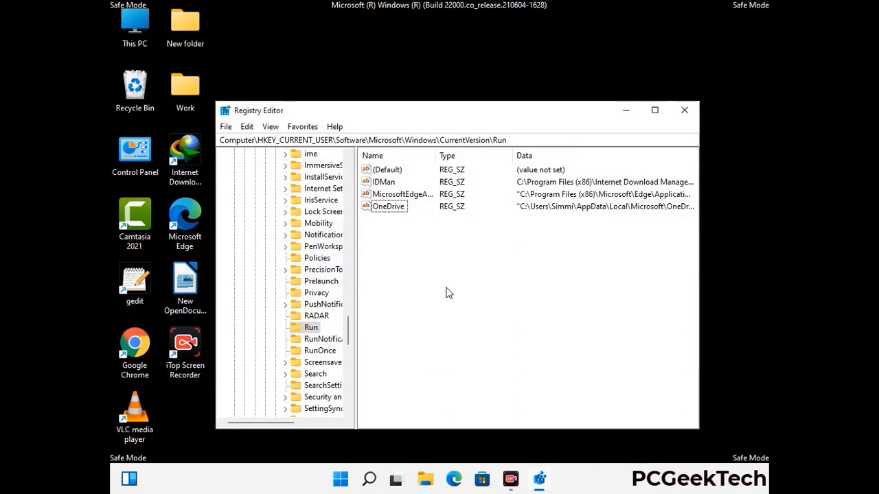
Search the registry for 'Virus Name', stop the search, and close Registry Editor.
key("ctrl+f")
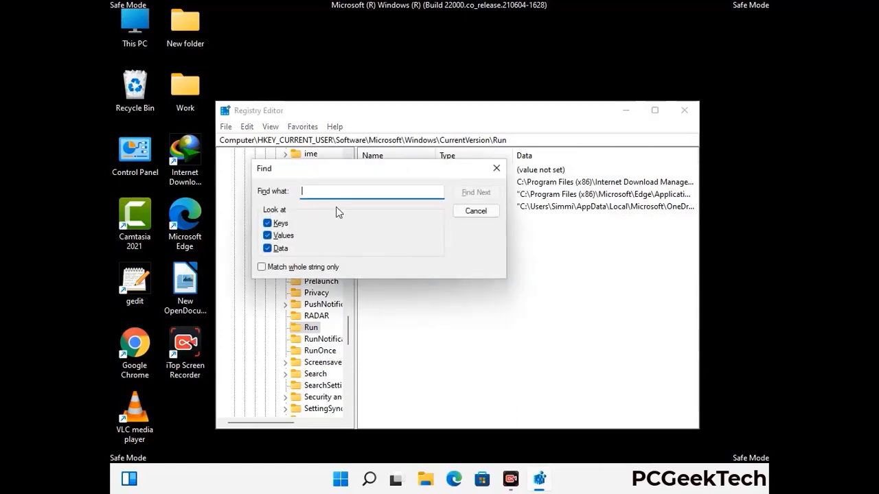
type("Virus Name")
left_click(464, 196)
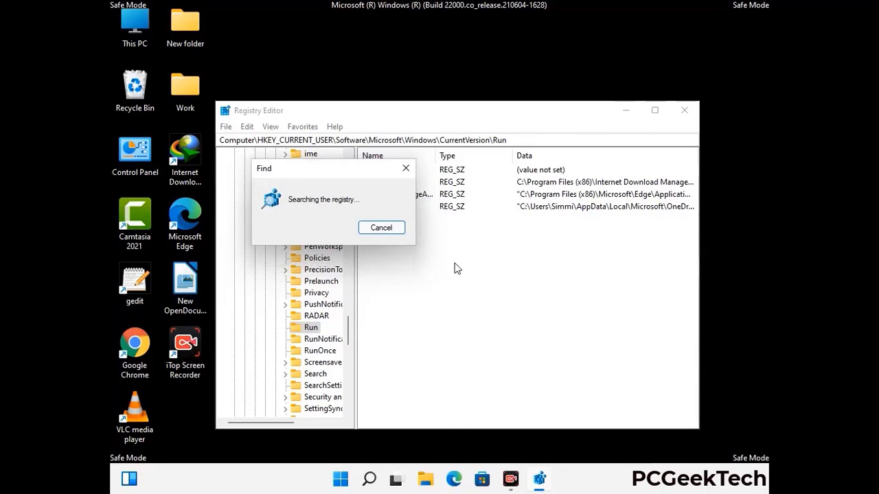
left_click(409, 169)
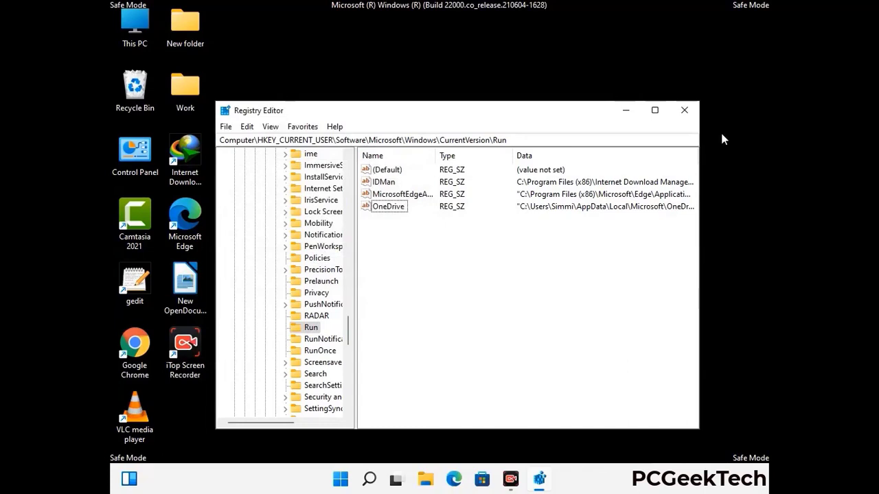
left_click(684, 111)
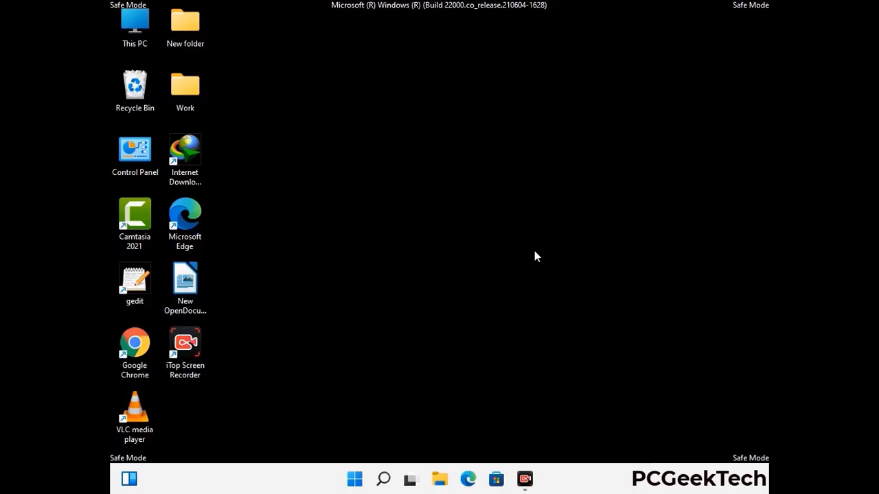
Run msconfig and untick Safe boot for the Windows 11 entry on the Boot tab.
key("super+r")
left_click_drag(255, 318, 449, 135)
type("ms")
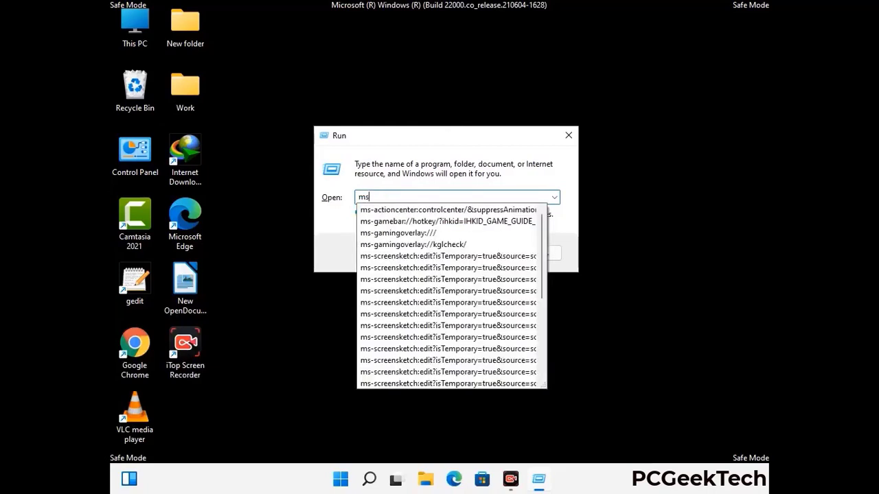
type("config")
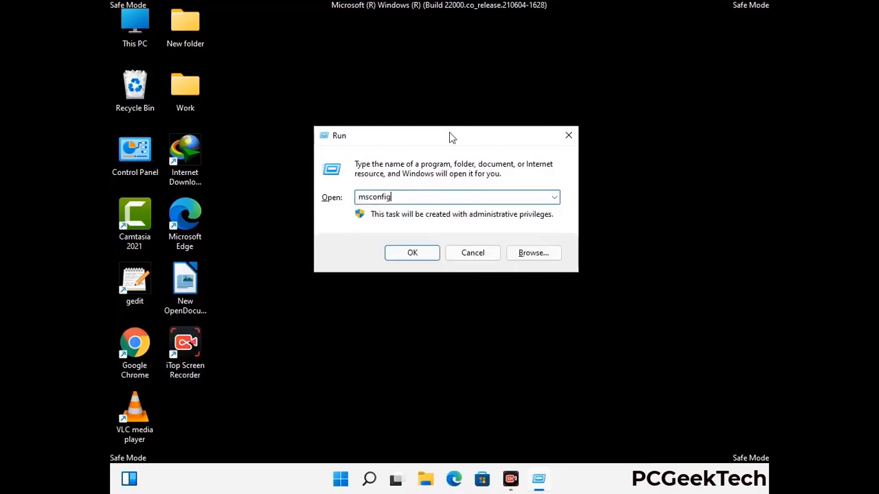
left_click(406, 253)
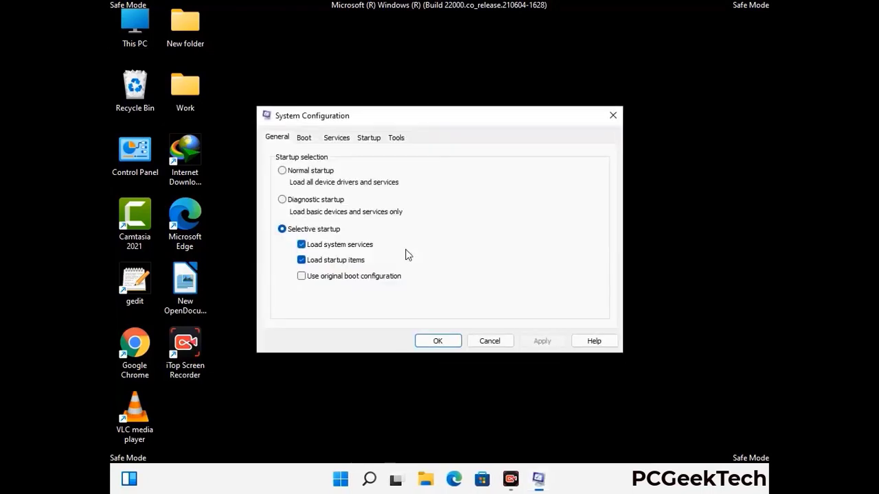
left_click(304, 138)
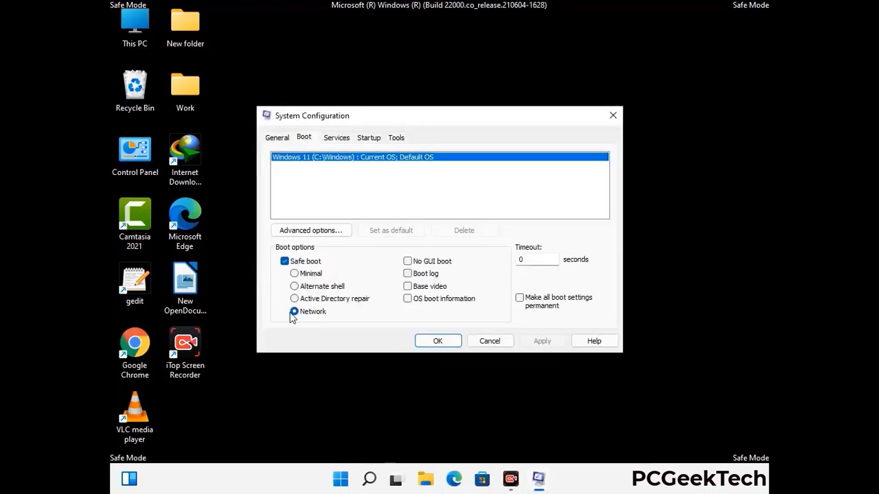
left_click(284, 262)
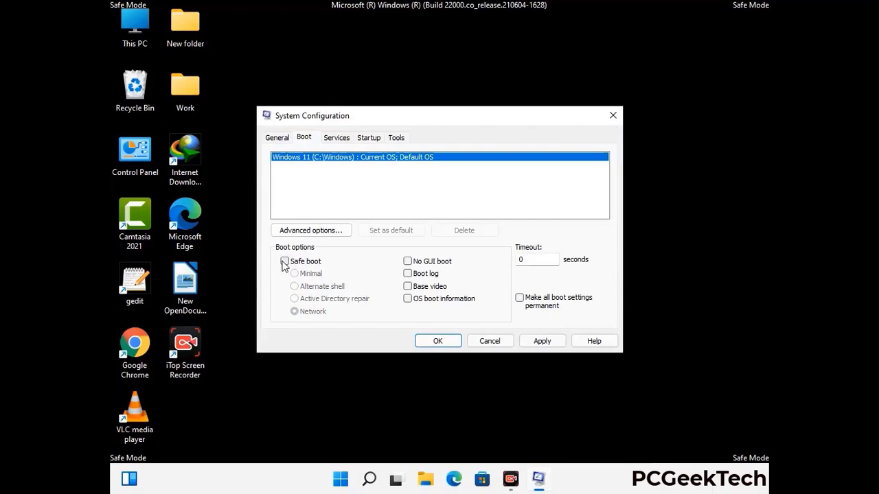